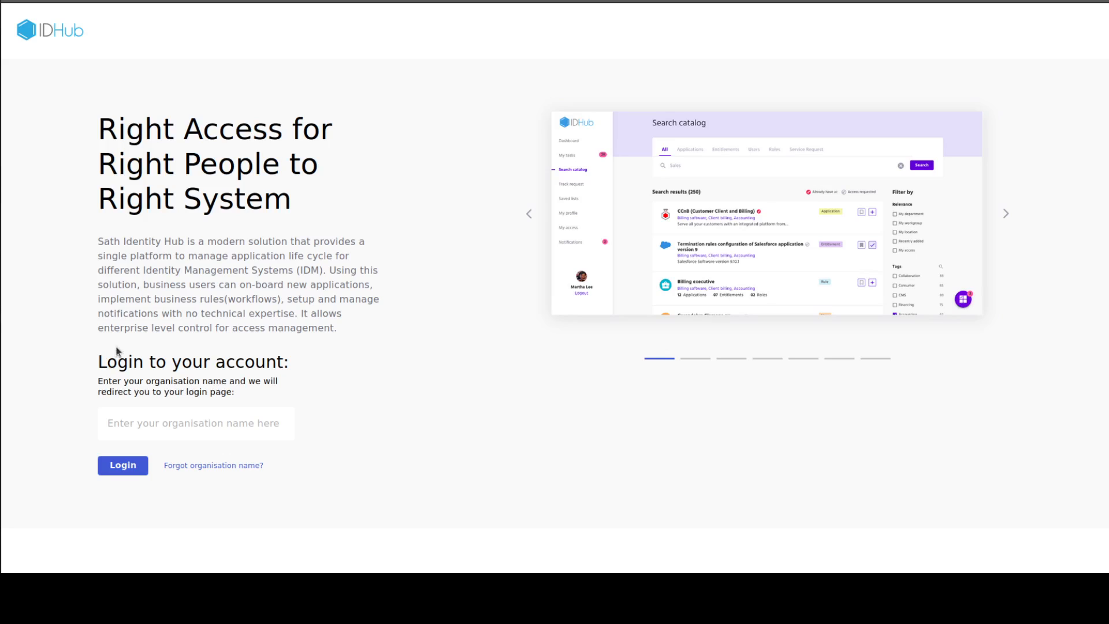
Step: Log in to the Sath organisation with the administrator's username and account password
{"action": "left_click", "coordinate": [191, 429]}
{"action": "type", "text": "Sath"}
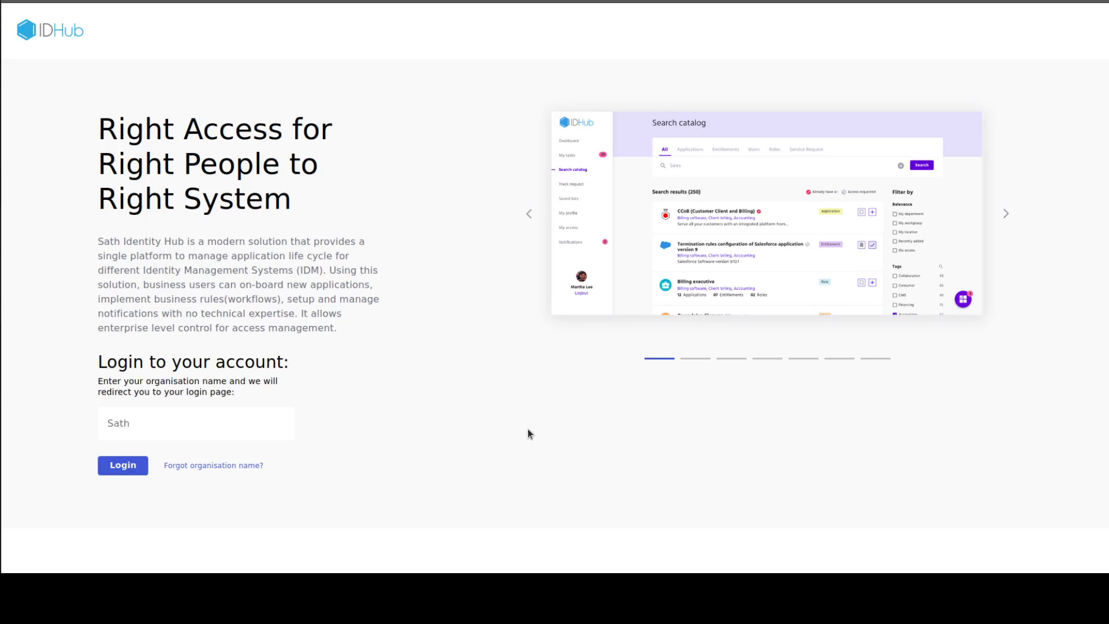
{"action": "key", "text": "Return"}
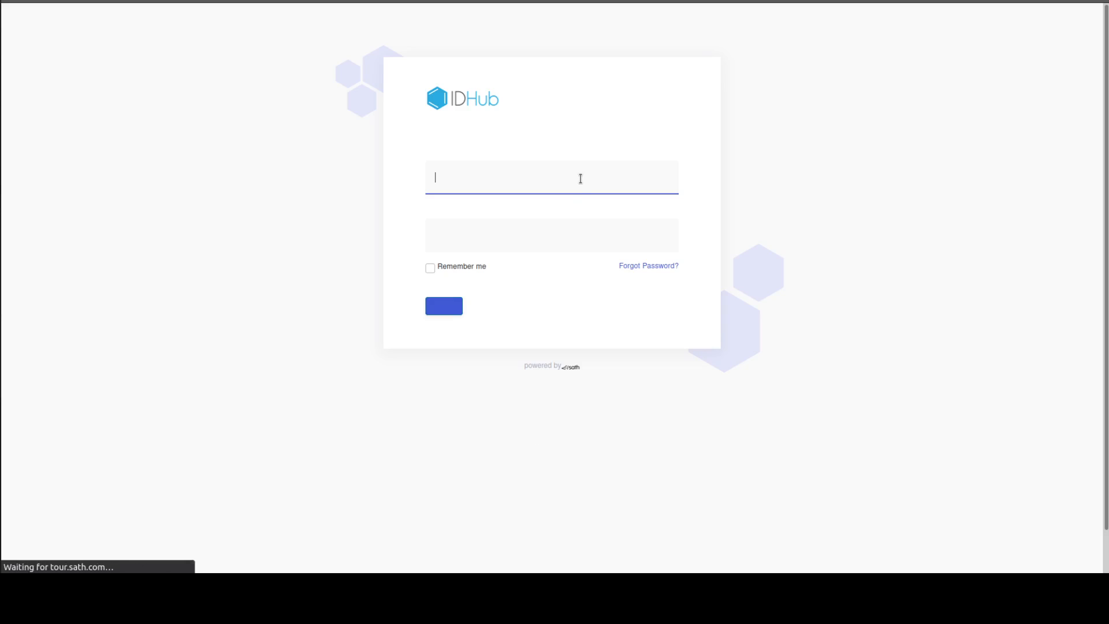
{"action": "type", "text": "charles"}
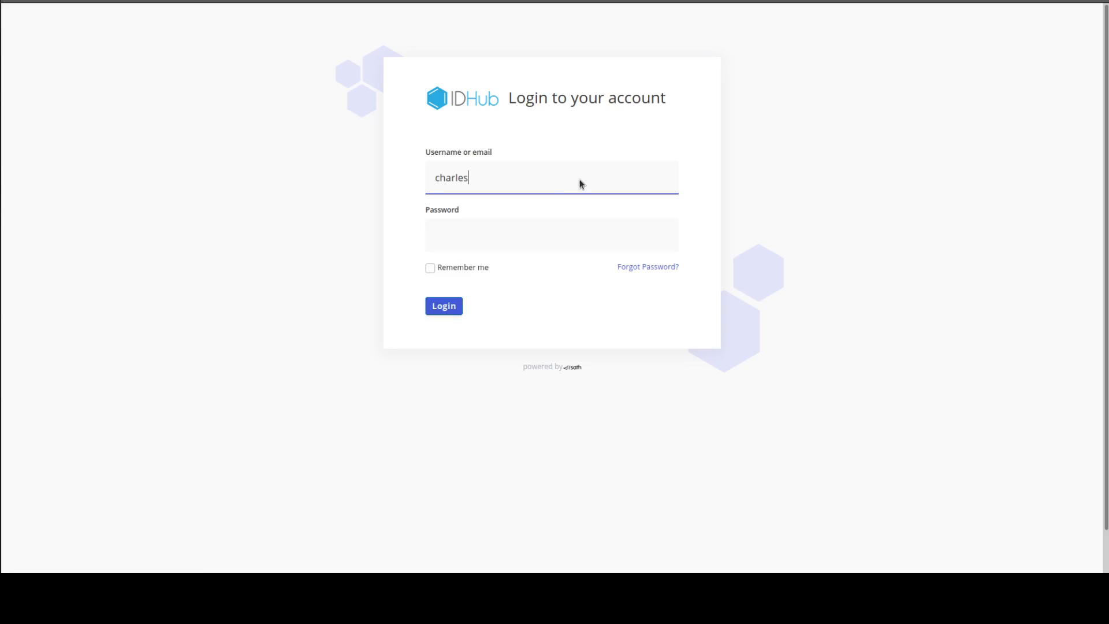
{"action": "left_click", "coordinate": [536, 202]}
{"action": "left_click", "coordinate": [443, 312]}
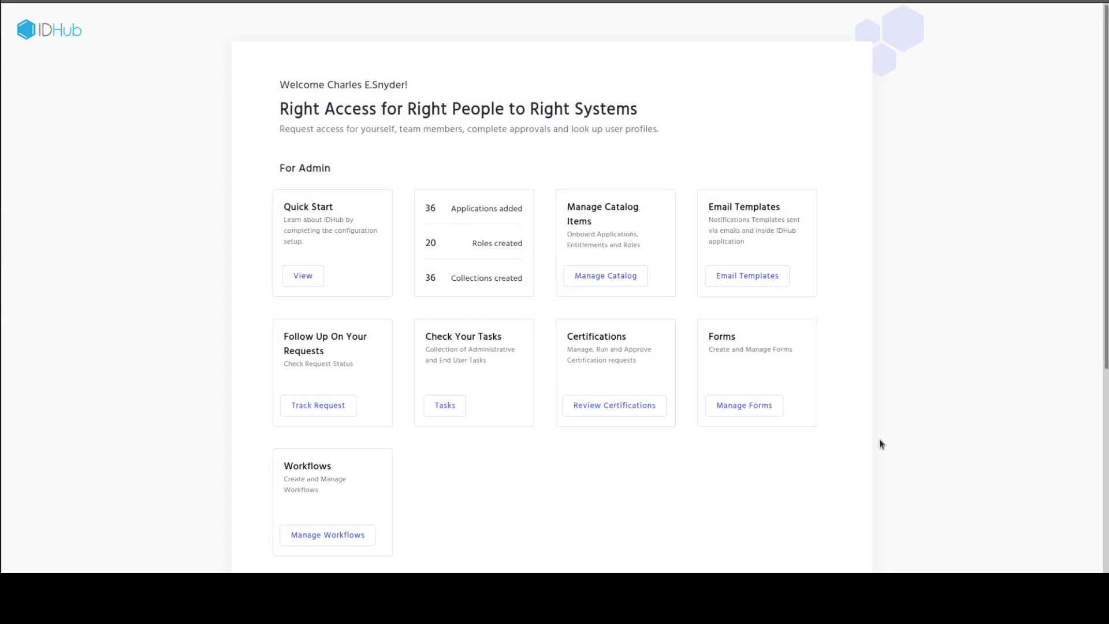
Step: Look over the admin and user app cards, and start adding a single application from the catalog management page
{"action": "scroll", "coordinate": [385, 165], "scroll_direction": "down", "scroll_amount": 1}
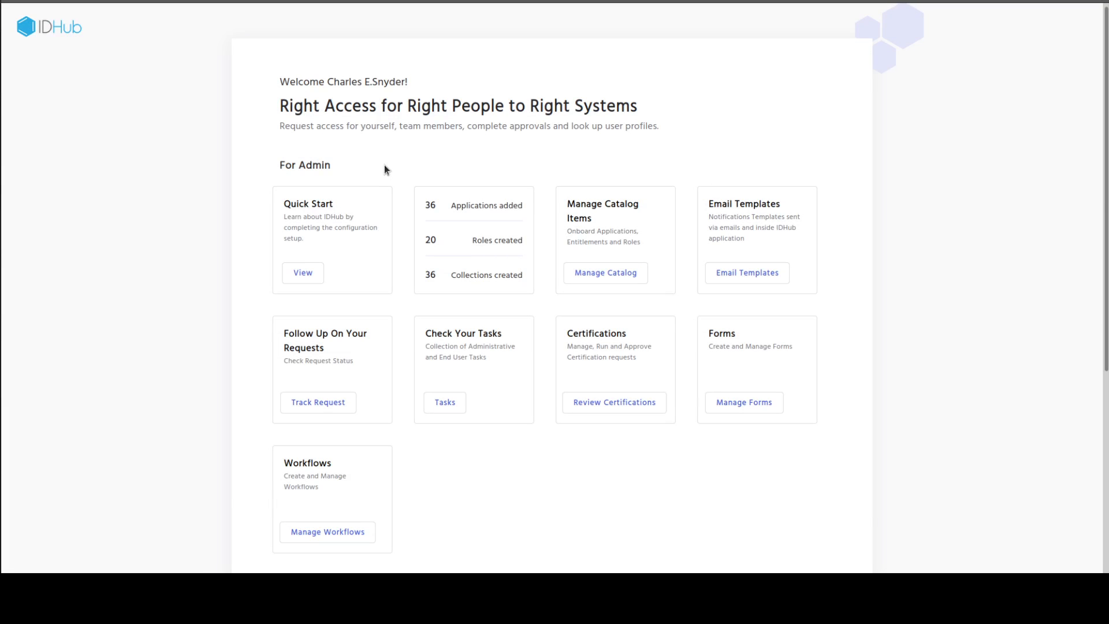
{"action": "scroll", "coordinate": [384, 166], "scroll_direction": "down", "scroll_amount": 5}
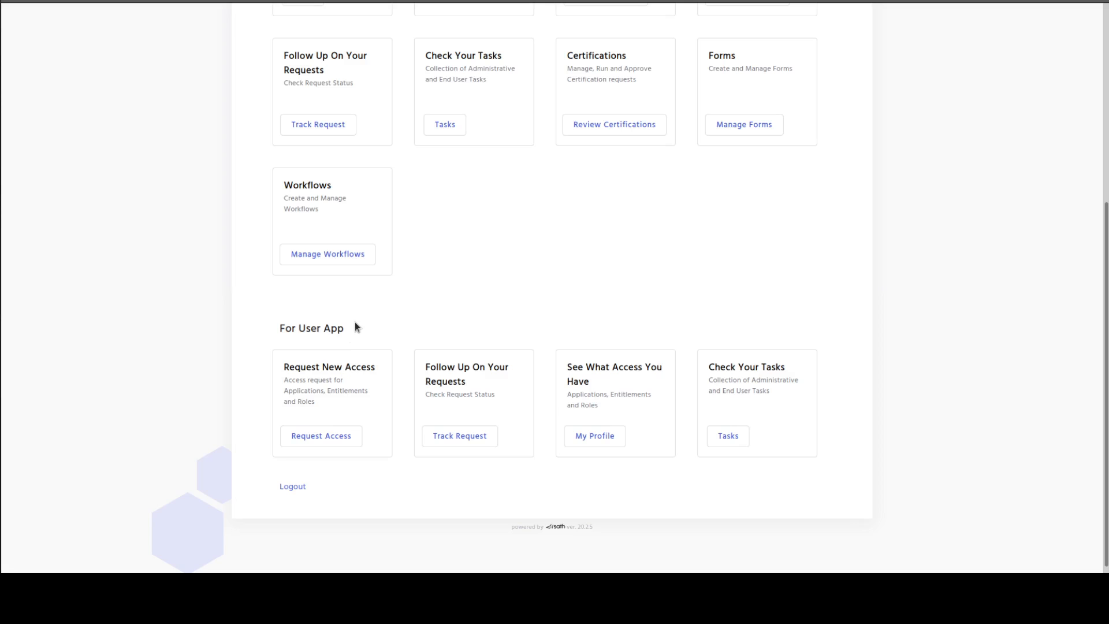
{"action": "scroll", "coordinate": [355, 327], "scroll_direction": "up", "scroll_amount": 2}
{"action": "scroll", "coordinate": [638, 289], "scroll_direction": "up", "scroll_amount": 1}
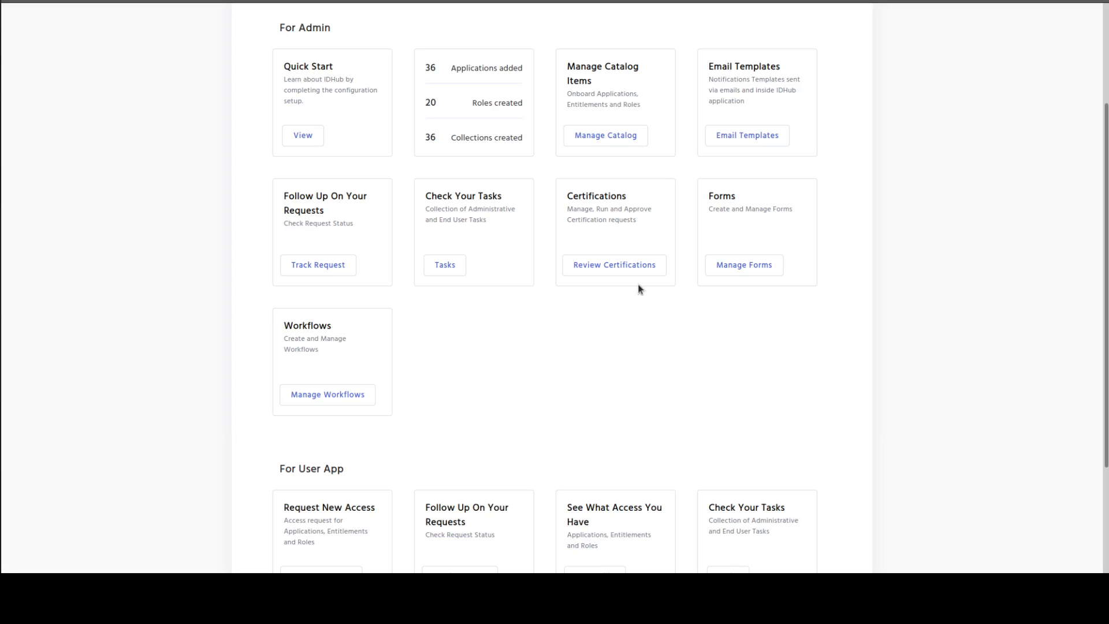
{"action": "left_click", "coordinate": [625, 136]}
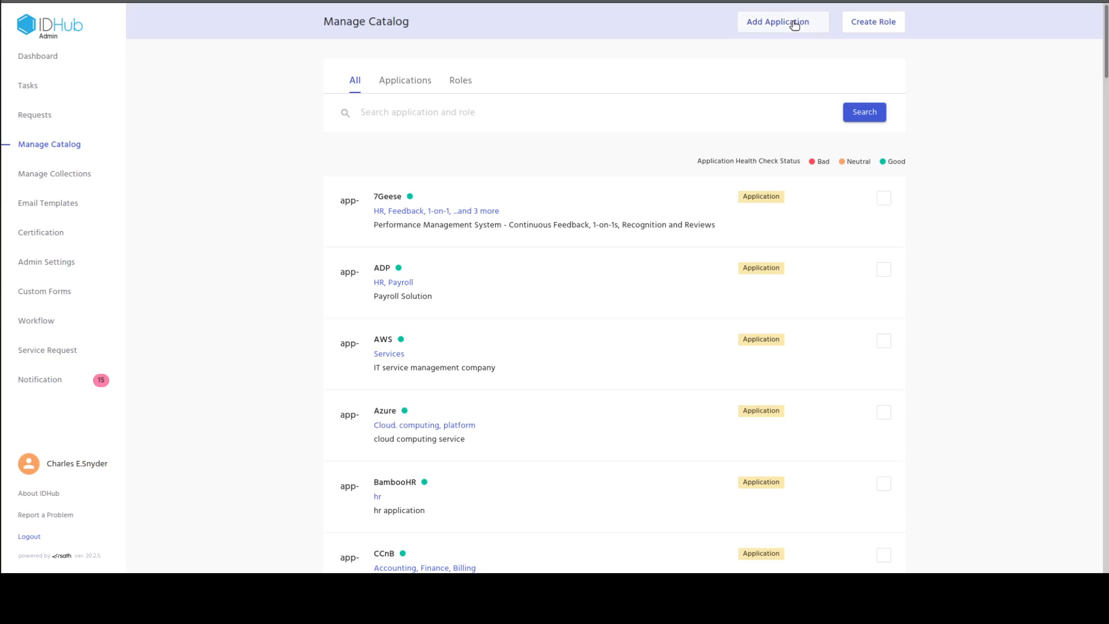
{"action": "left_click", "coordinate": [793, 26]}
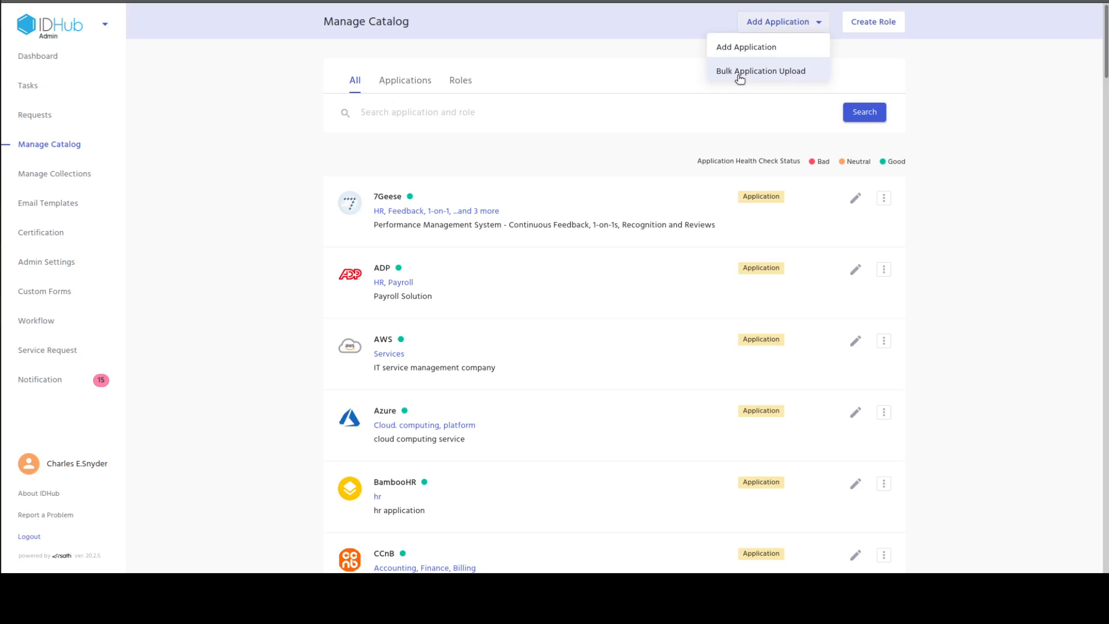
{"action": "left_click", "coordinate": [747, 46]}
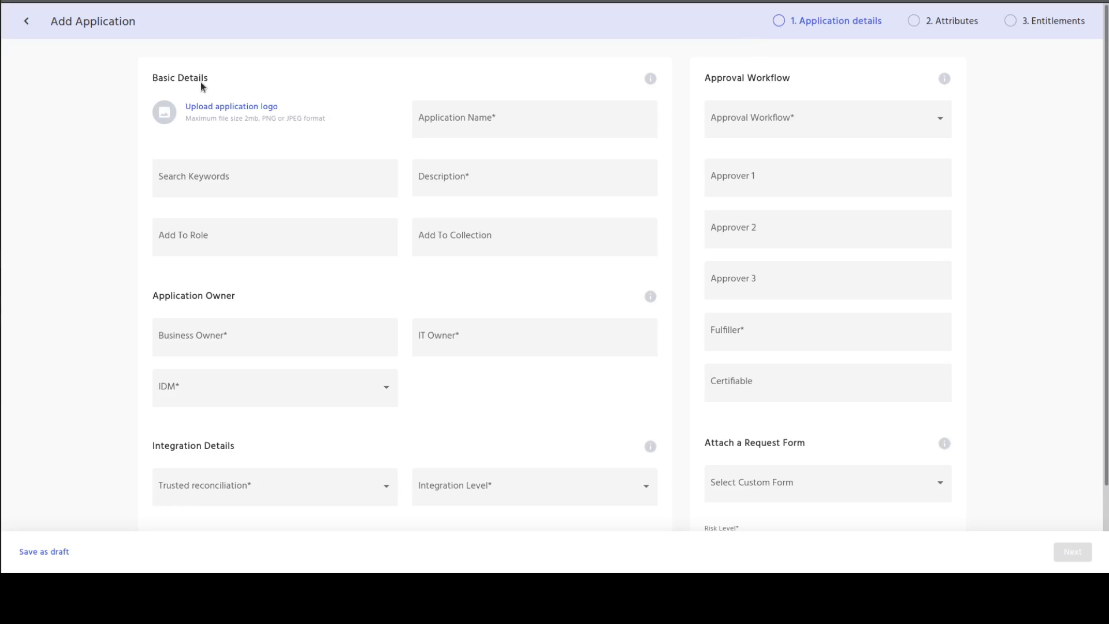
Step: Upload eyeglasses-clipart-pair-glass.jpg as the application logo, adjusting its crop around the glasses
{"action": "left_click", "coordinate": [223, 105]}
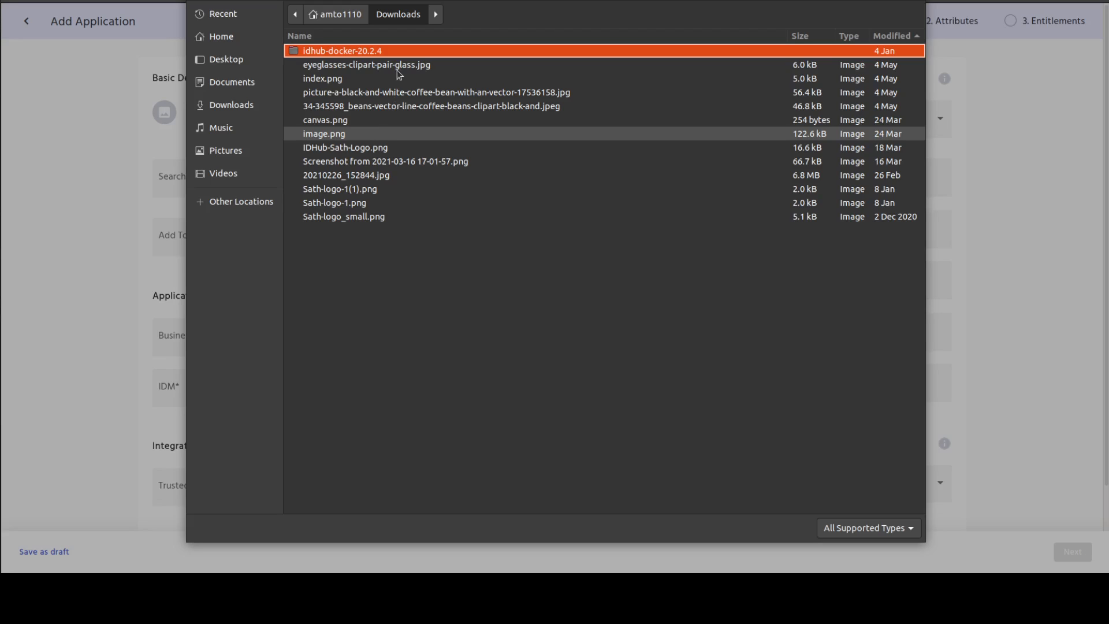
{"action": "double_click", "coordinate": [396, 70]}
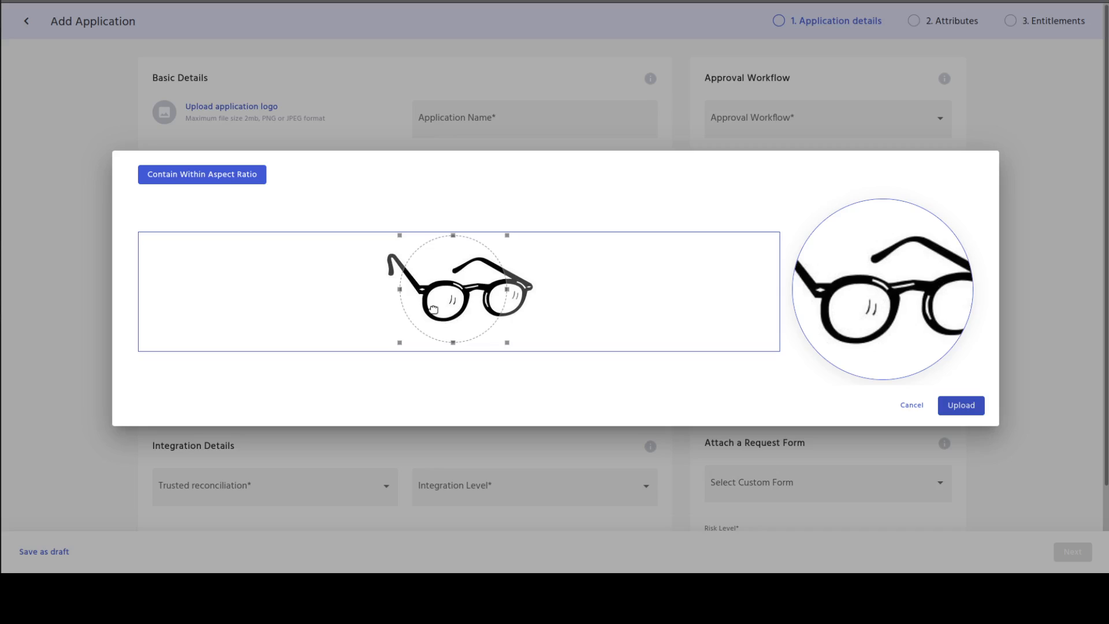
{"action": "left_click_drag", "start_coordinate": [434, 310], "coordinate": [522, 312]}
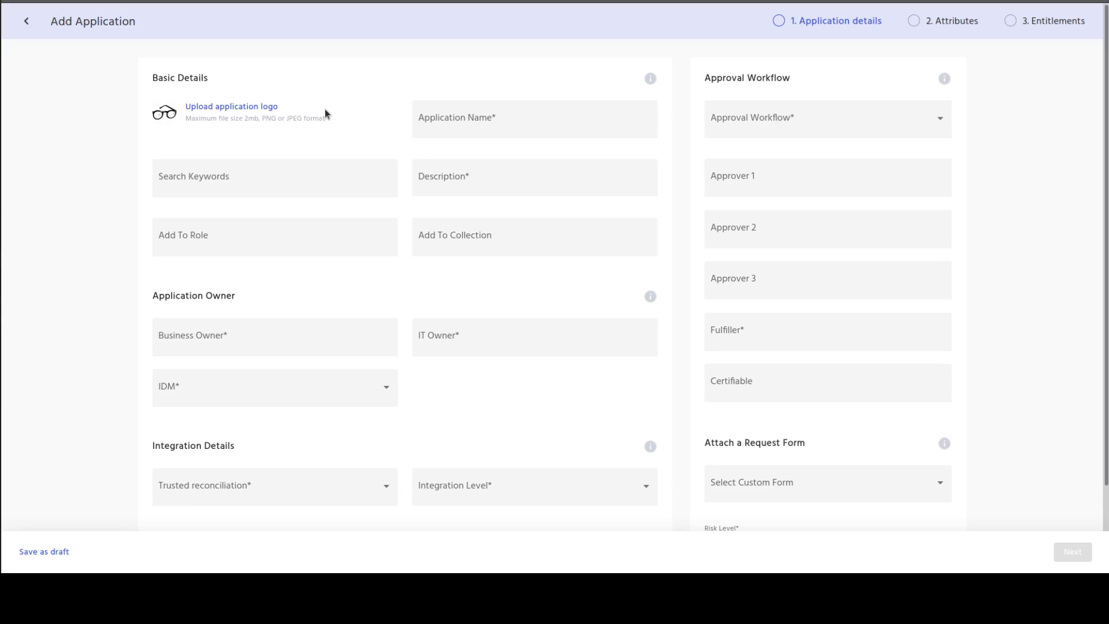
Step: Name the application "Premier Viewer" and describe it as "This application allows for easy viewing of many files."
{"action": "left_click", "coordinate": [498, 118]}
{"action": "type", "text": "Premier Vier"}
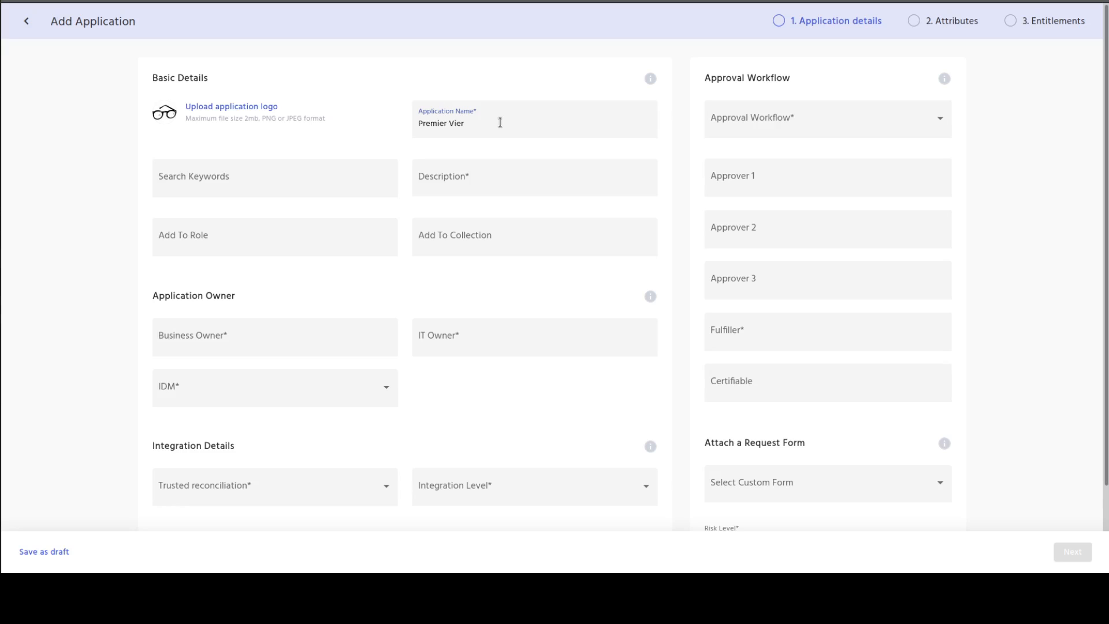
{"action": "type", "text": "wer"}
{"action": "left_click", "coordinate": [490, 182]}
{"action": "type", "text": "This applica"}
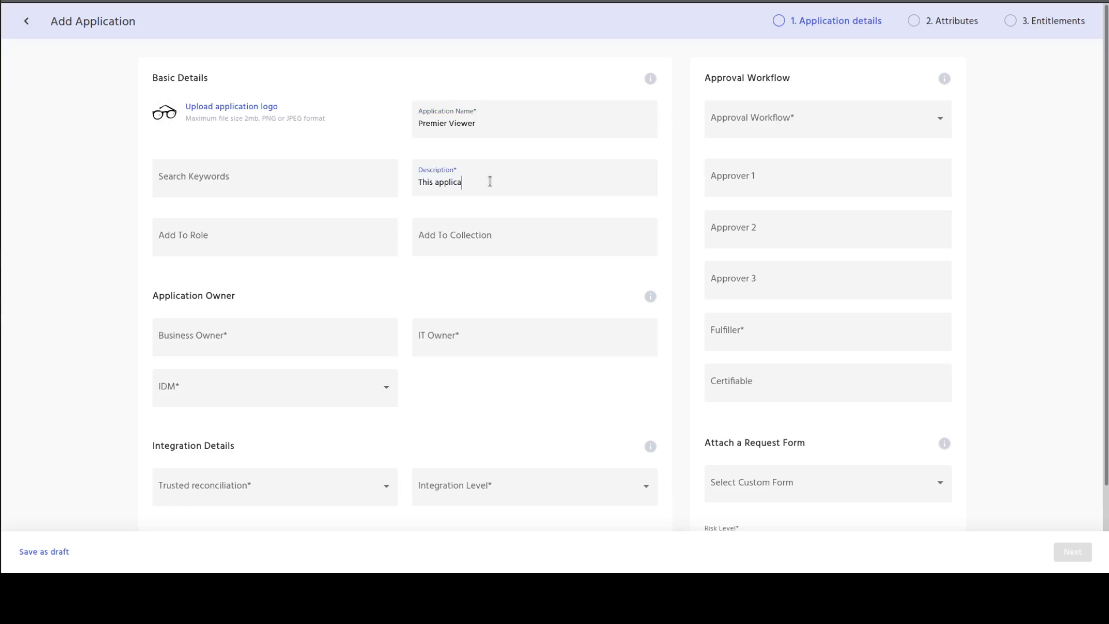
{"action": "type", "text": "tion allows for easy viewing of many files."}
Step: Assign the administrator's own user account as the application's business owner
{"action": "left_click", "coordinate": [295, 338]}
{"action": "type", "text": "Cahr"}
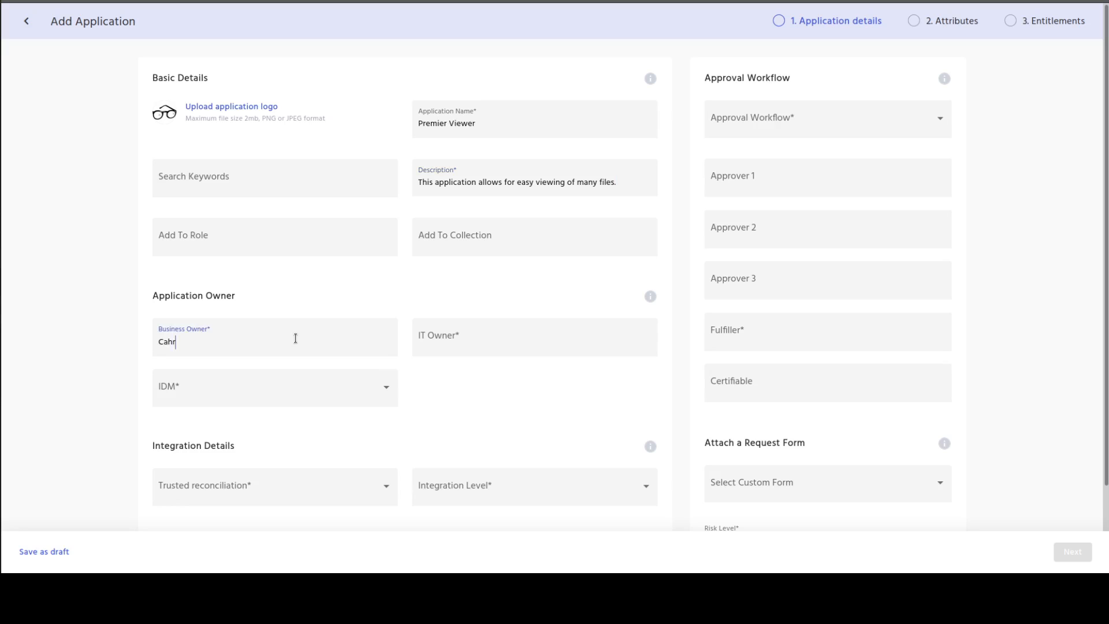
{"action": "key", "text": "BackSpace"}
{"action": "key", "text": "BackSpace"}
{"action": "key", "text": "BackSpace"}
{"action": "type", "text": "harles"}
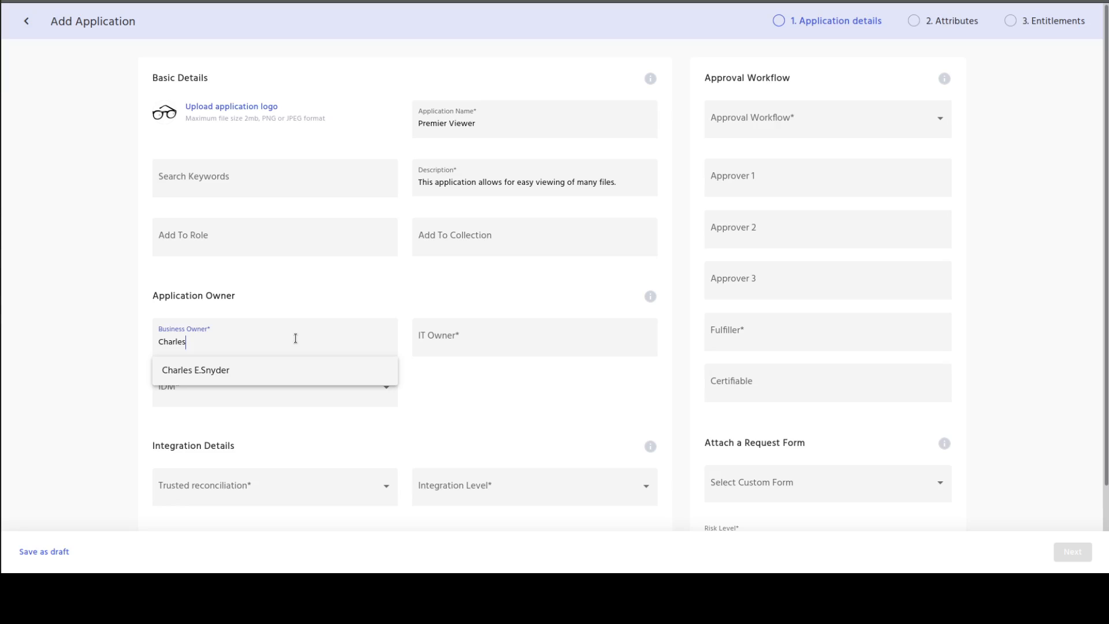
{"action": "key", "text": "Tab"}
Step: Assign a different user as the IT owner and set the IDM to IDE Shim
{"action": "type", "text": "Fra"}
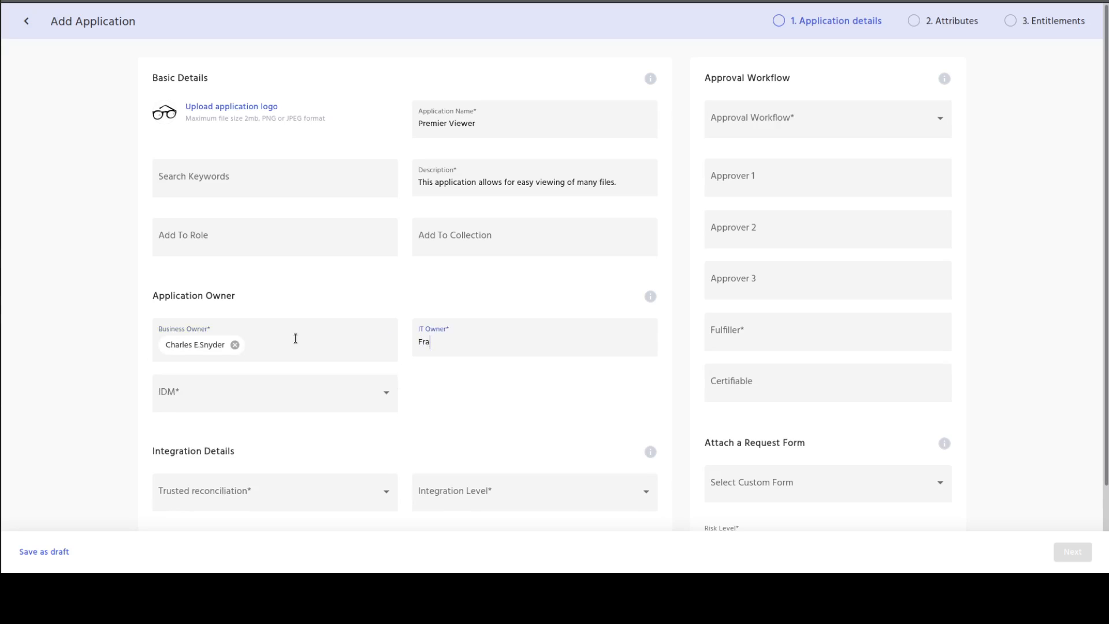
{"action": "type", "text": "nk"}
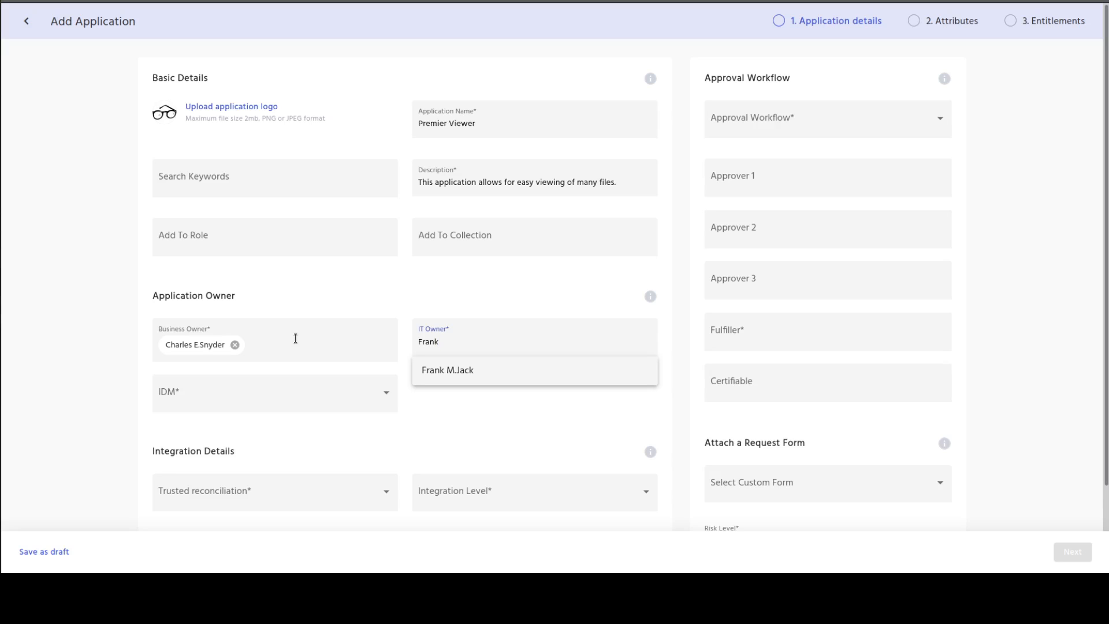
{"action": "left_click", "coordinate": [435, 373]}
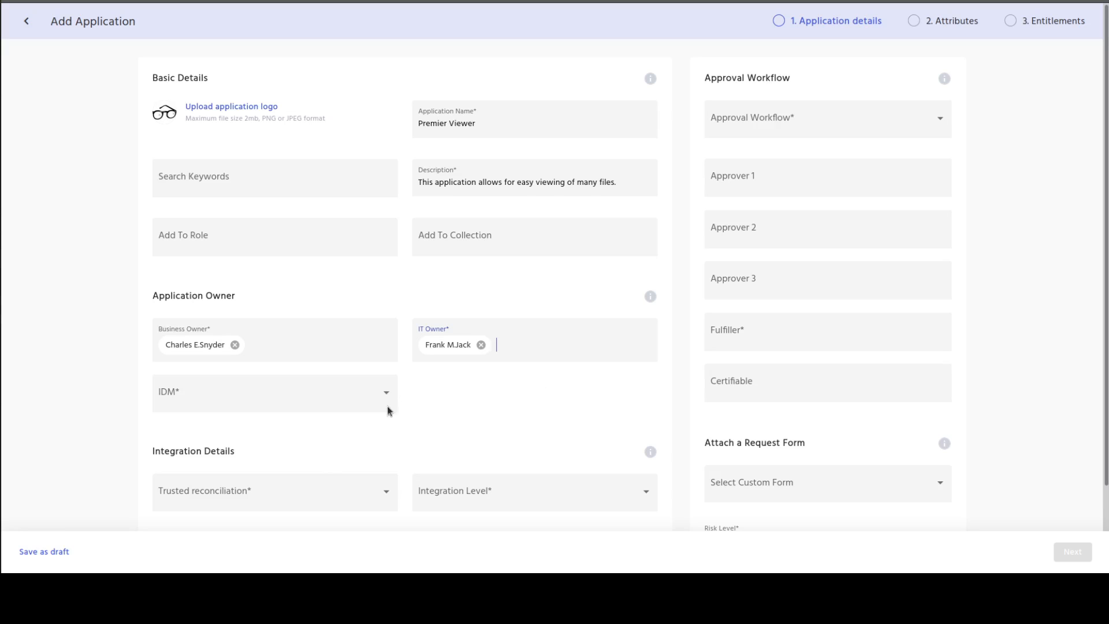
{"action": "left_click", "coordinate": [368, 410]}
{"action": "left_click", "coordinate": [265, 433]}
Step: Set the integration details to No for trusted reconciliation and Disconnected for the integration level
{"action": "scroll", "coordinate": [536, 429], "scroll_direction": "down", "scroll_amount": 1}
{"action": "scroll", "coordinate": [552, 425], "scroll_direction": "down", "scroll_amount": 2}
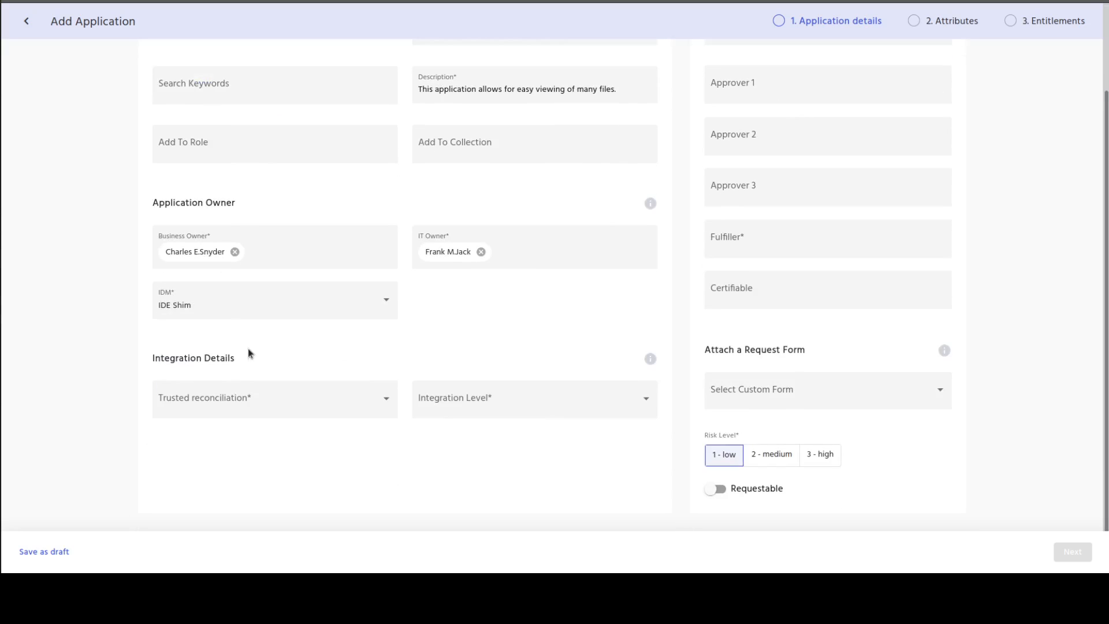
{"action": "left_click", "coordinate": [275, 403]}
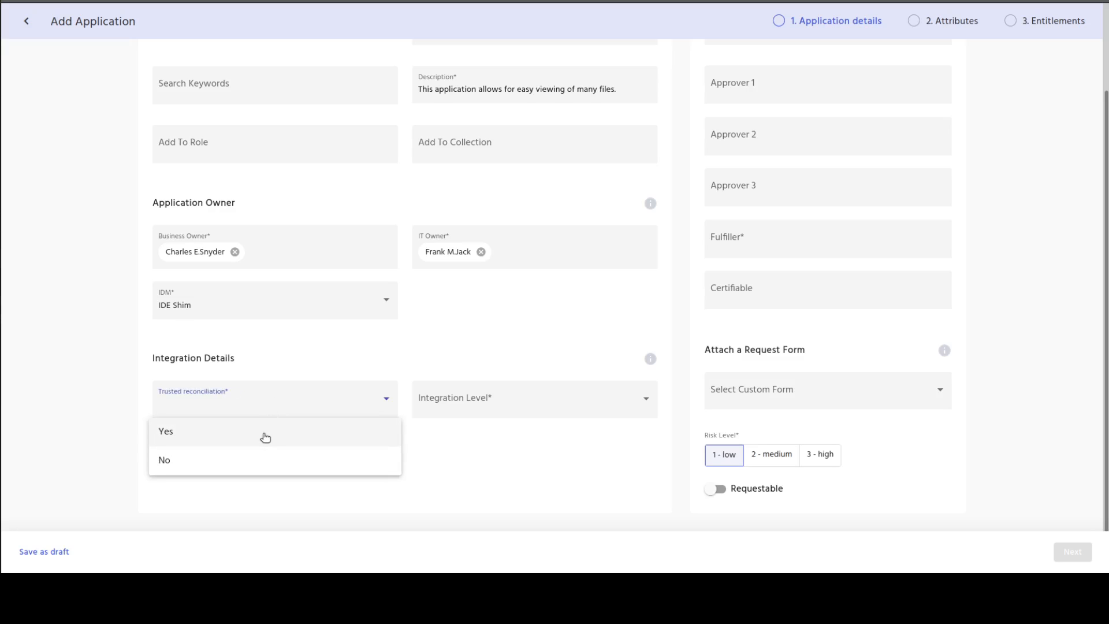
{"action": "left_click", "coordinate": [255, 463]}
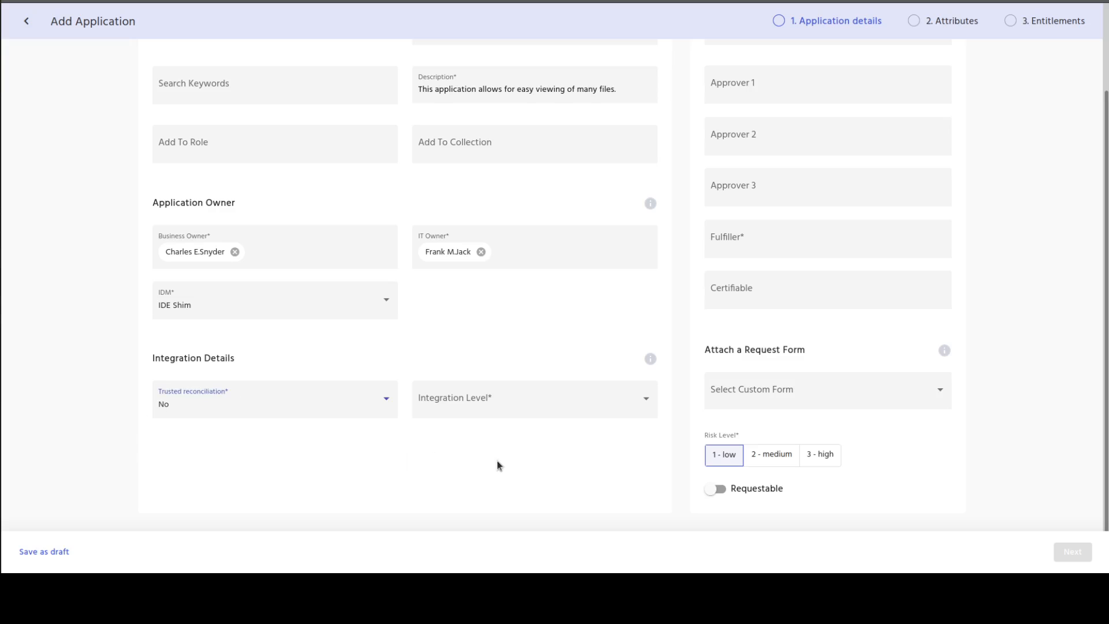
{"action": "left_click", "coordinate": [520, 398]}
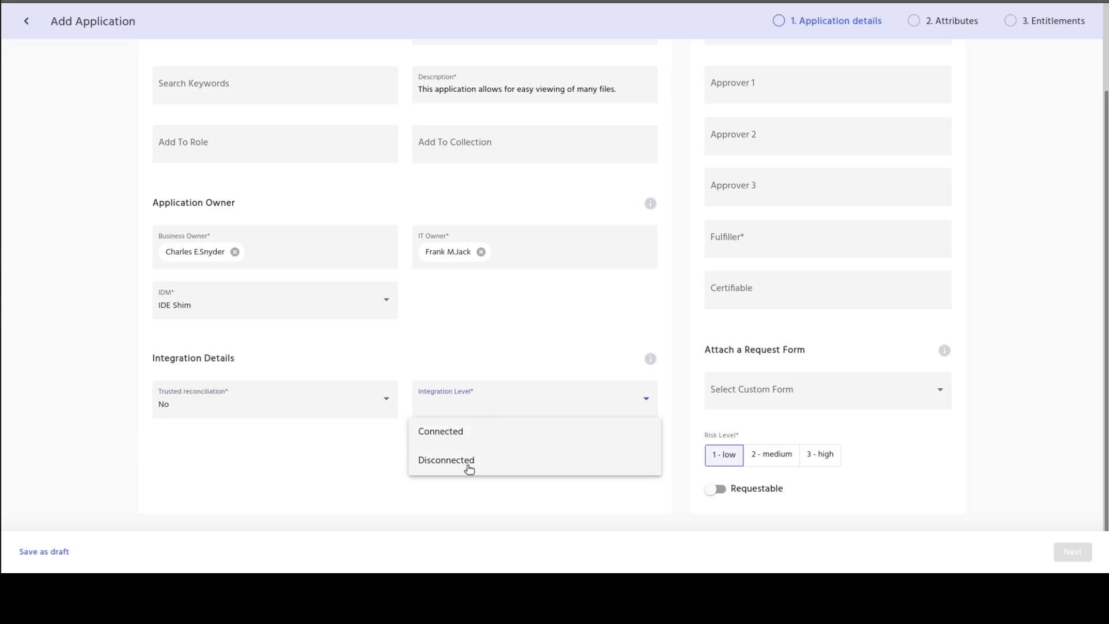
{"action": "left_click", "coordinate": [469, 467]}
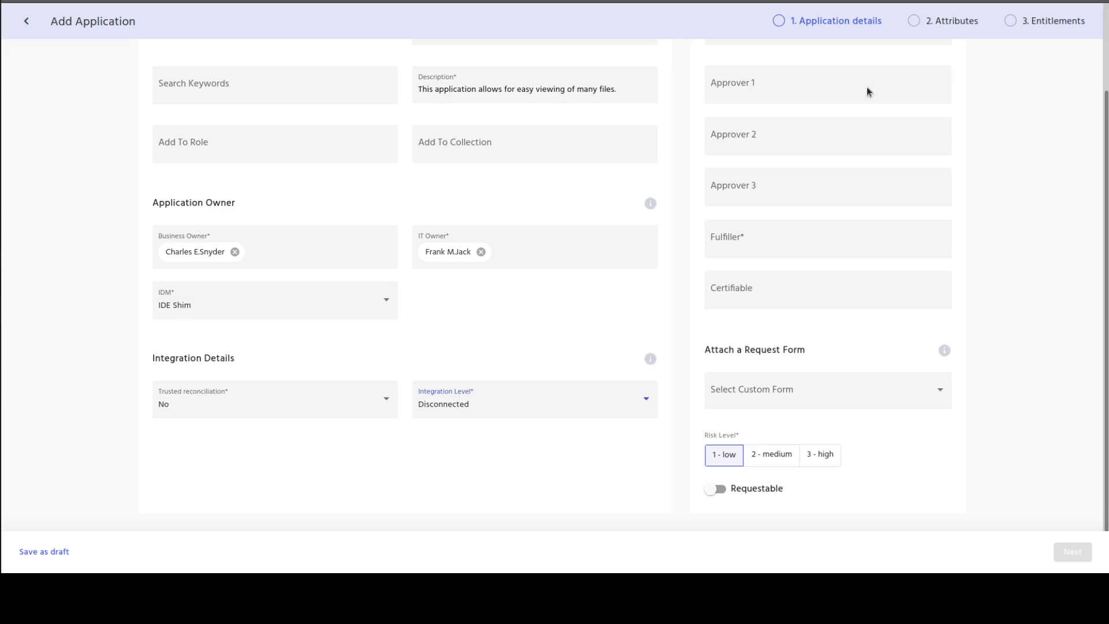
Step: Set the approval workflow to Manager Approval Application and assign Manual Fulfiller Group as the fulfiller
{"action": "scroll", "coordinate": [1044, 151], "scroll_direction": "up", "scroll_amount": 2}
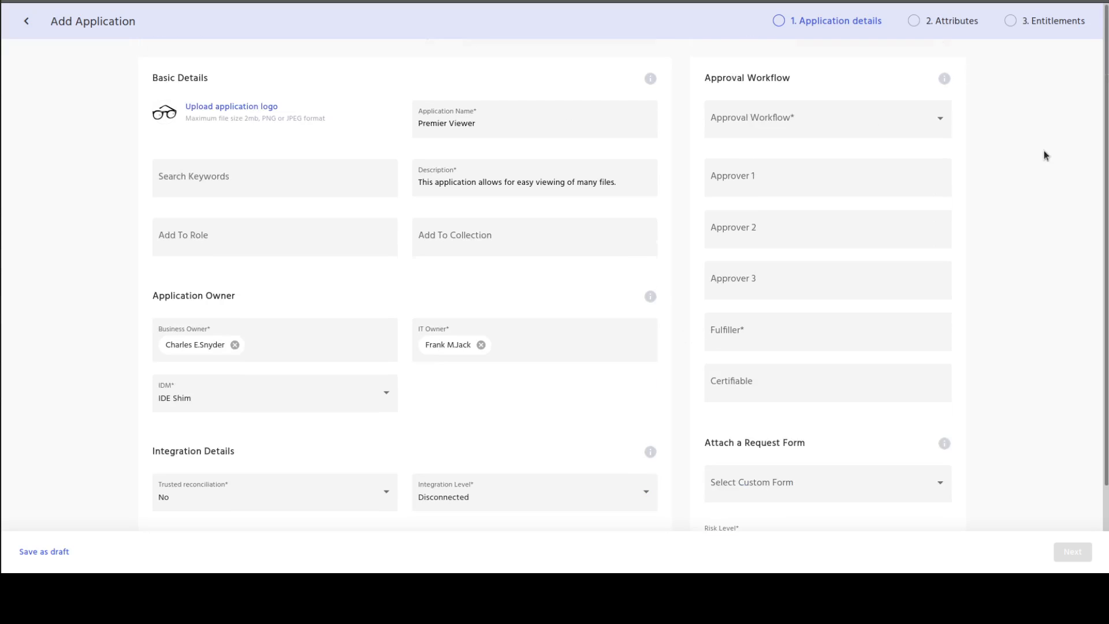
{"action": "left_click", "coordinate": [784, 117]}
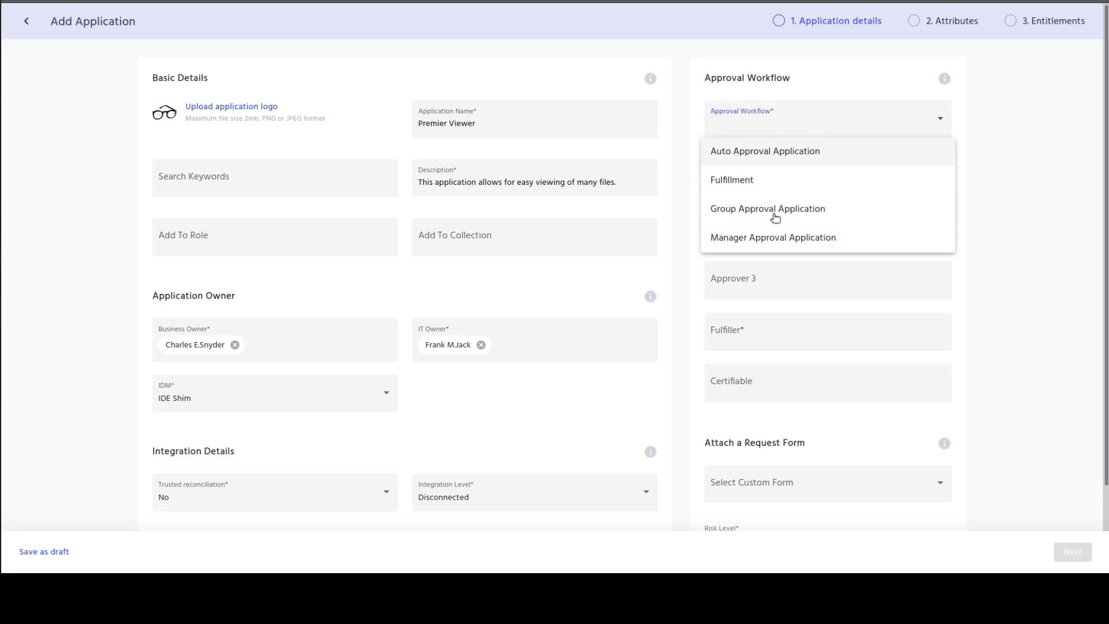
{"action": "left_click", "coordinate": [773, 237]}
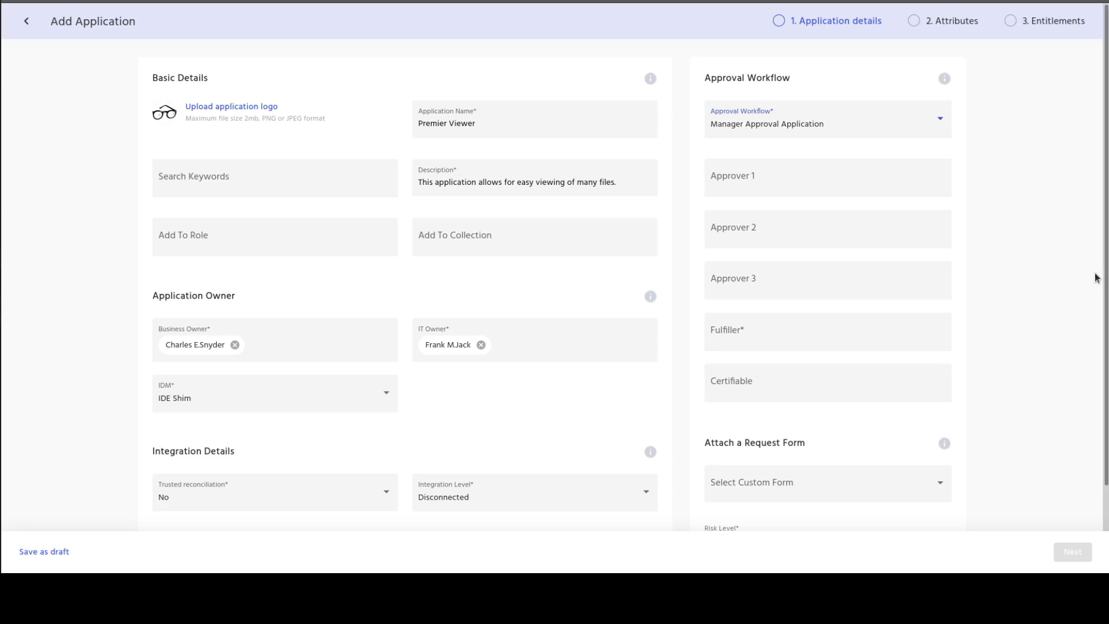
{"action": "left_click", "coordinate": [799, 333]}
{"action": "type", "text": "manual"}
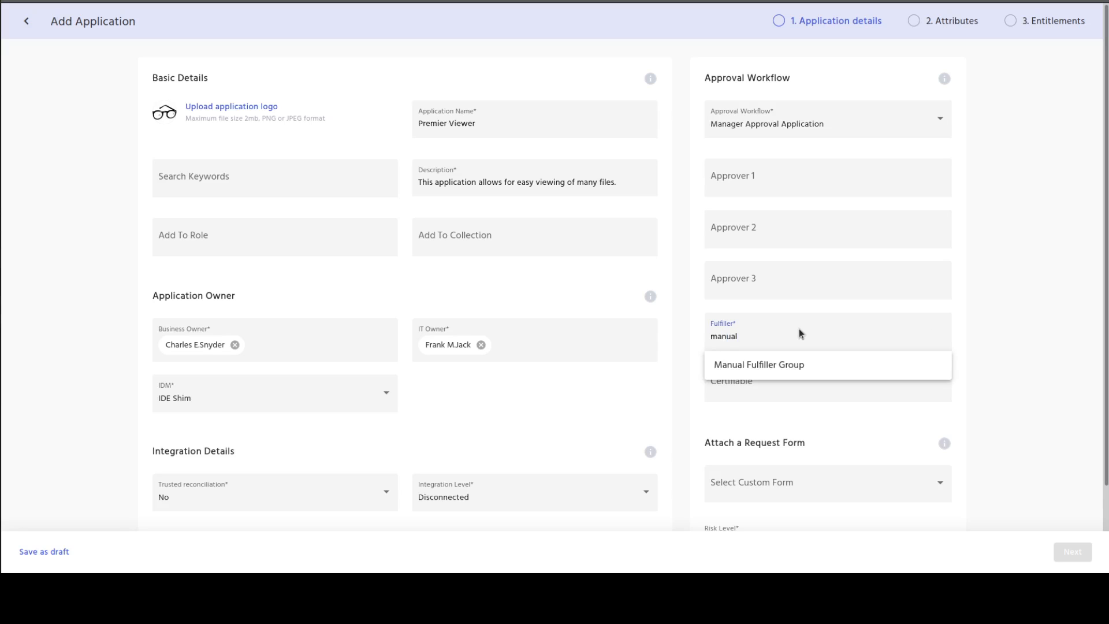
{"action": "left_click", "coordinate": [750, 366]}
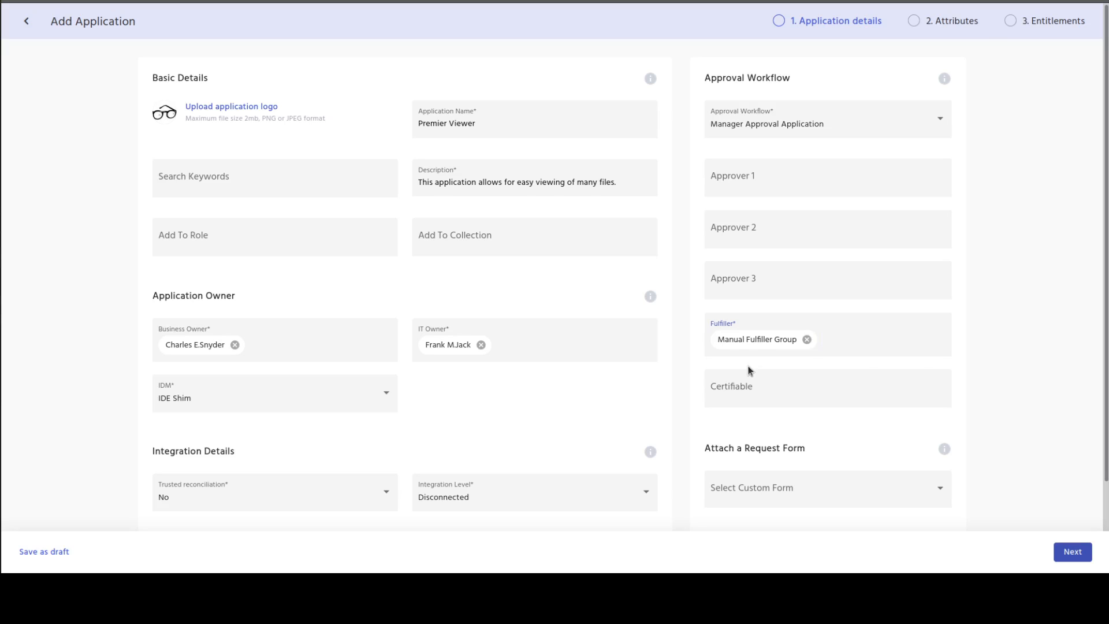
Step: Check the custom request forms without attaching one, and make the application requestable before proceeding to its attributes
{"action": "scroll", "coordinate": [1013, 353], "scroll_direction": "down", "scroll_amount": 2}
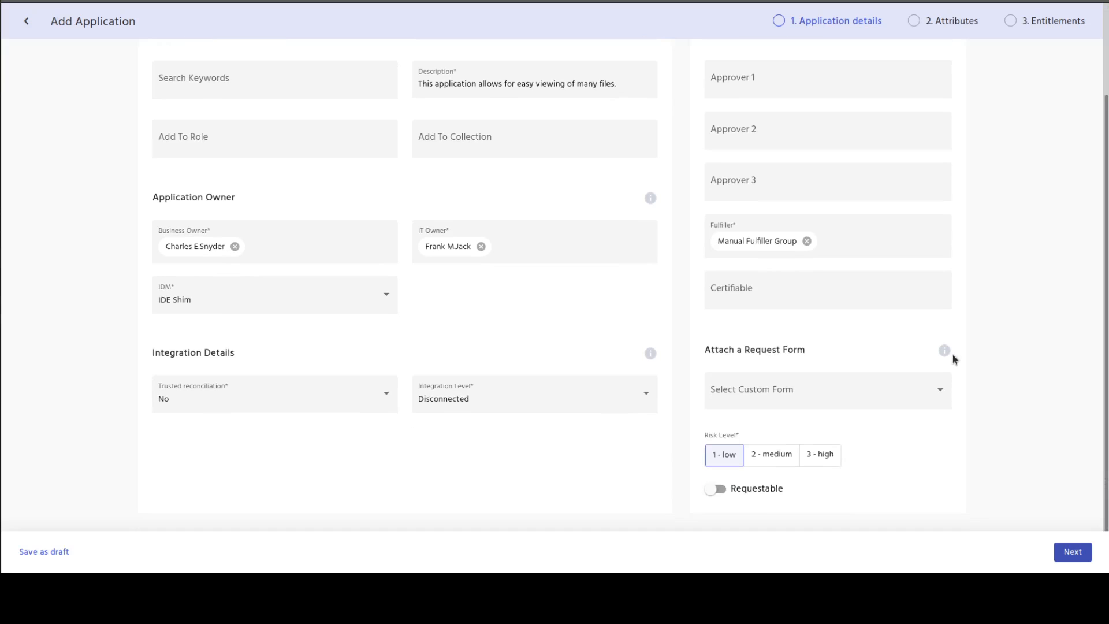
{"action": "left_click", "coordinate": [921, 392]}
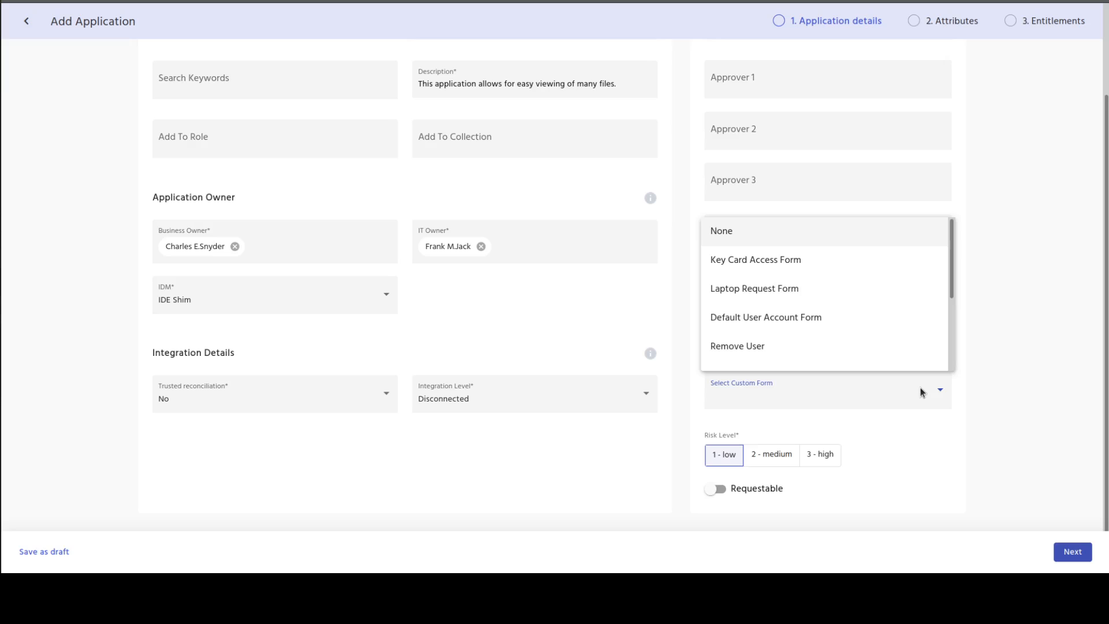
{"action": "left_click_drag", "start_coordinate": [951, 283], "coordinate": [954, 369]}
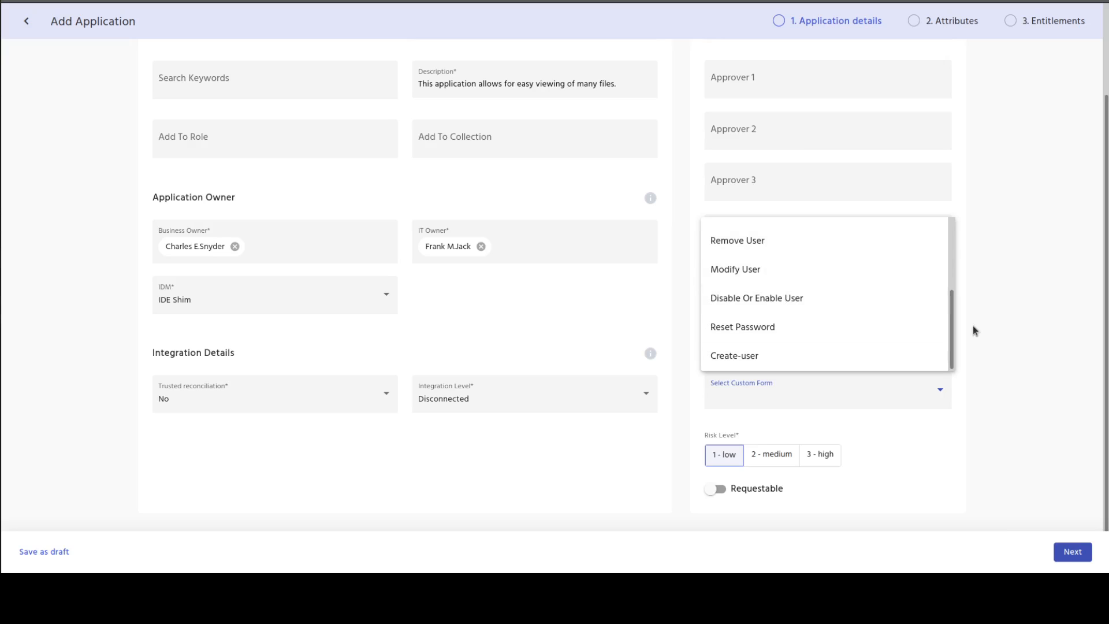
{"action": "left_click", "coordinate": [998, 319]}
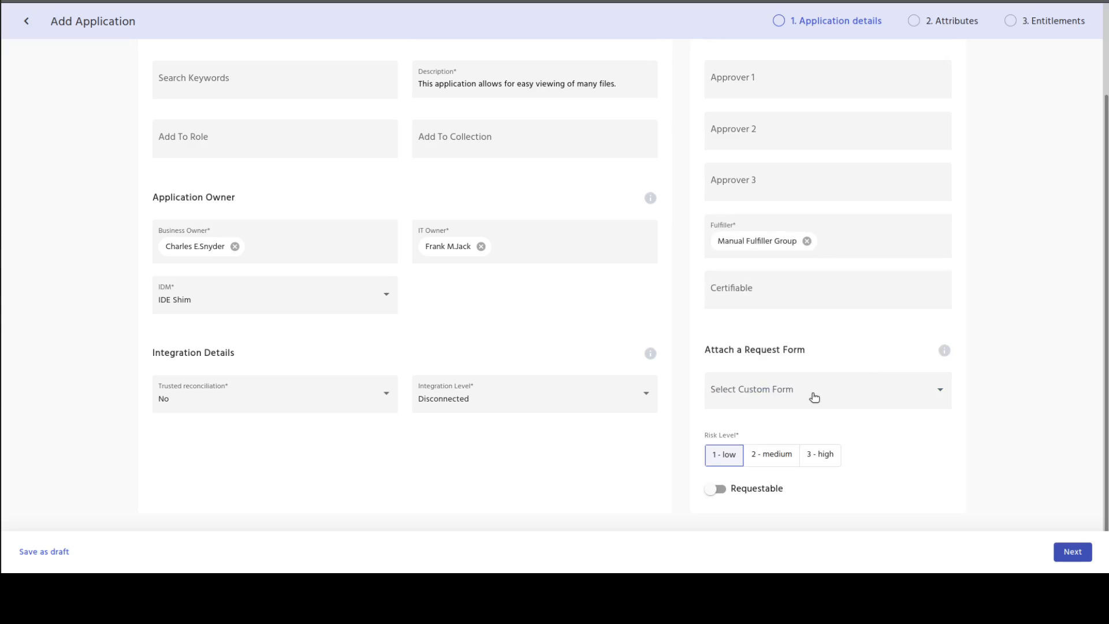
{"action": "left_click", "coordinate": [715, 489]}
{"action": "left_click", "coordinate": [1073, 552]}
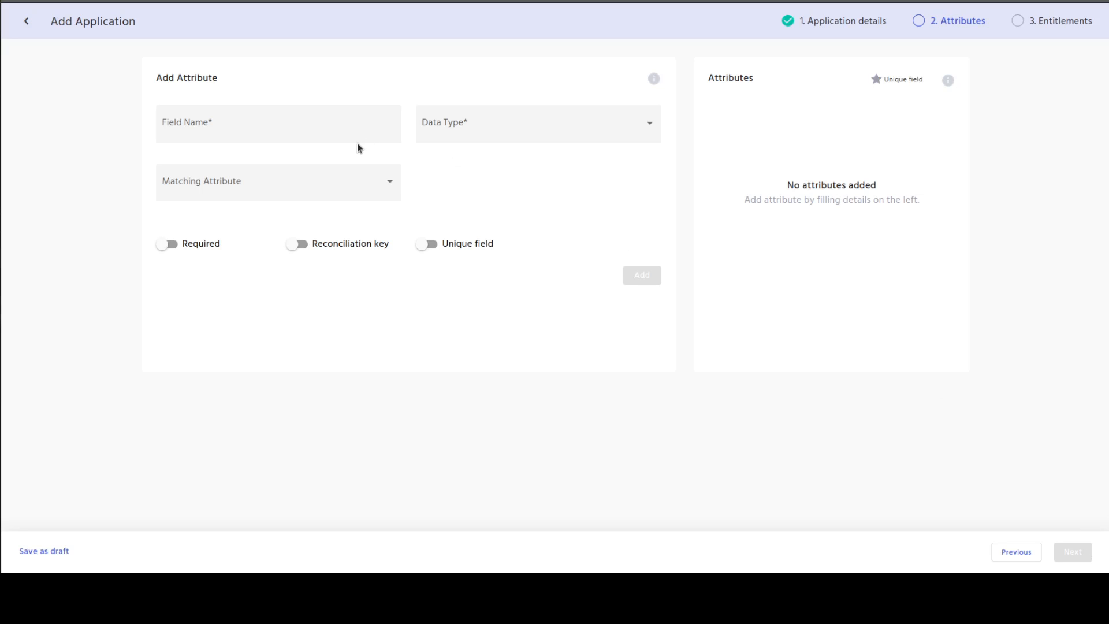
Step: Add a required First Name attribute with data type String, matched to the First Name attribute
{"action": "left_click", "coordinate": [272, 126]}
{"action": "type", "text": "First Name"}
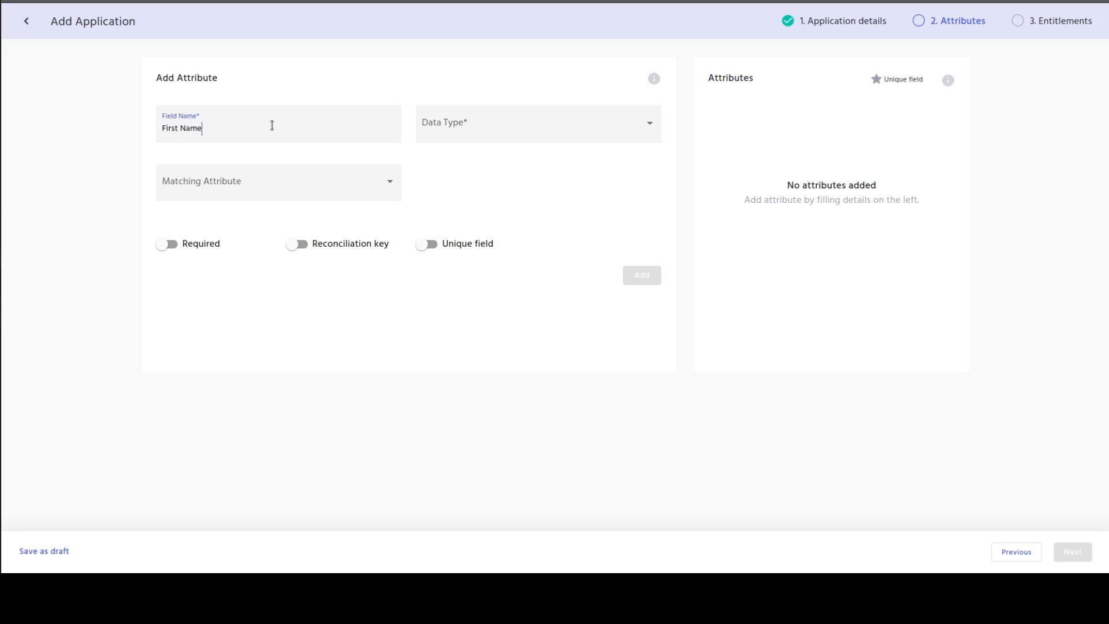
{"action": "left_click", "coordinate": [493, 131]}
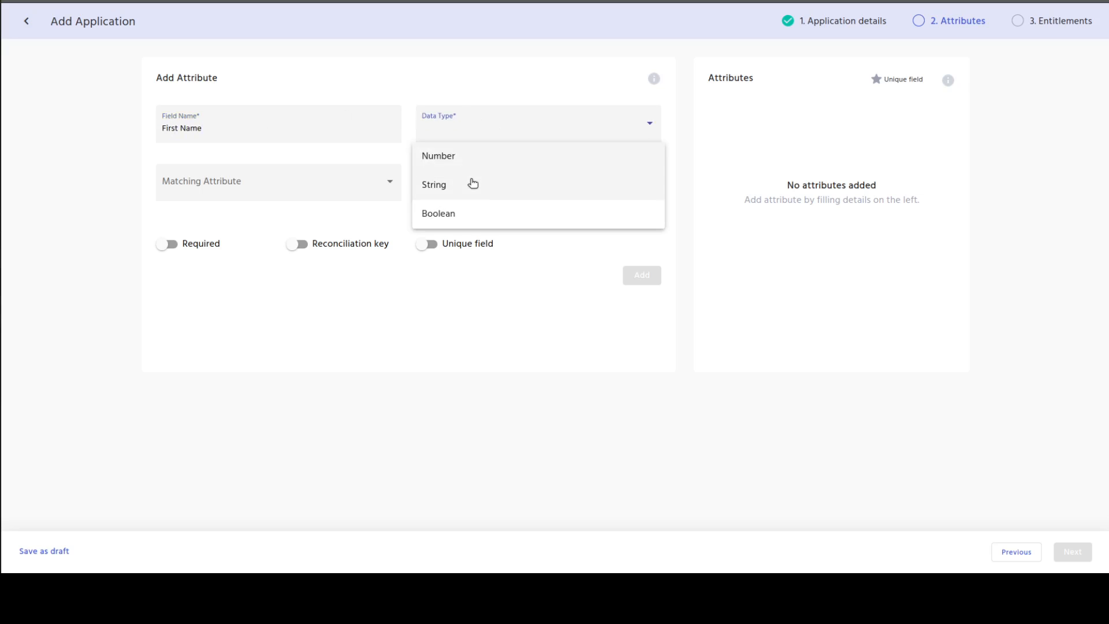
{"action": "left_click", "coordinate": [297, 182]}
{"action": "left_click", "coordinate": [247, 243]}
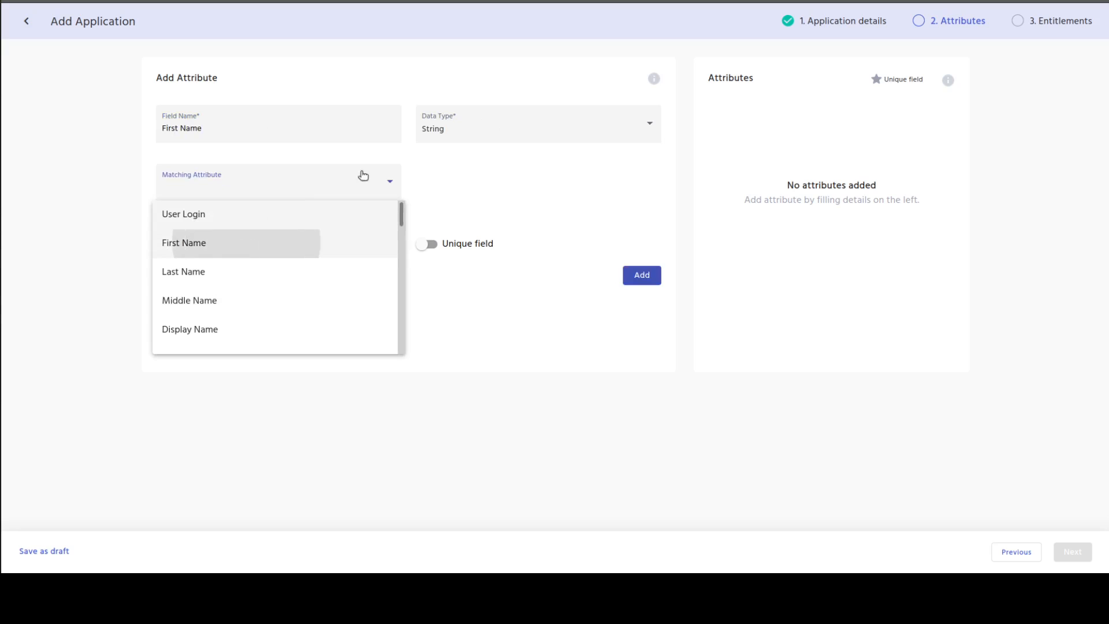
{"action": "left_click", "coordinate": [168, 251]}
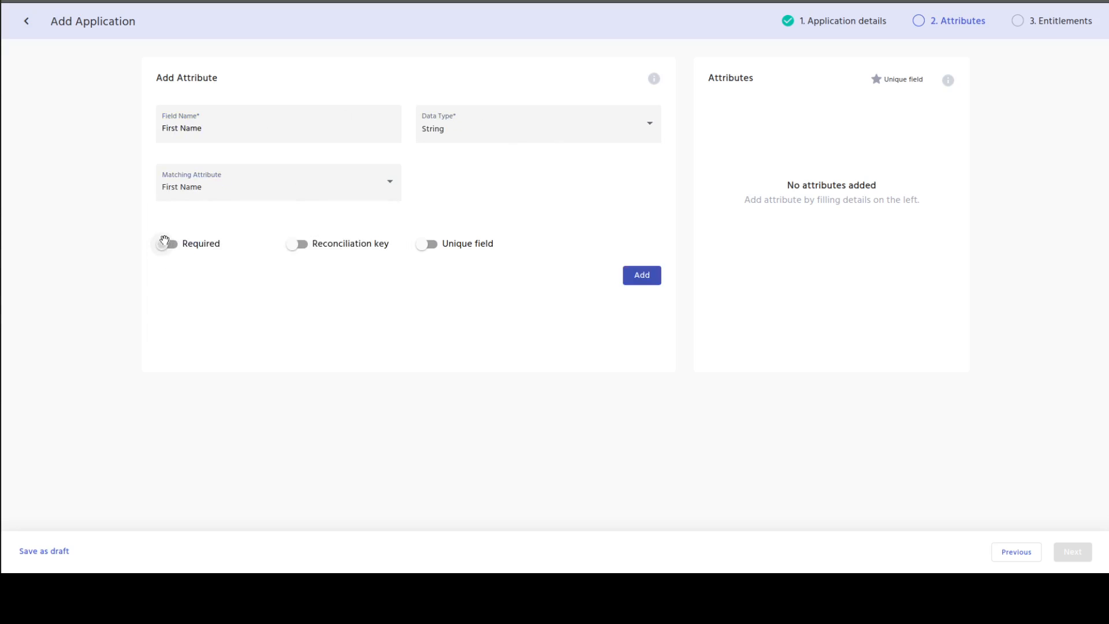
{"action": "left_click", "coordinate": [653, 274]}
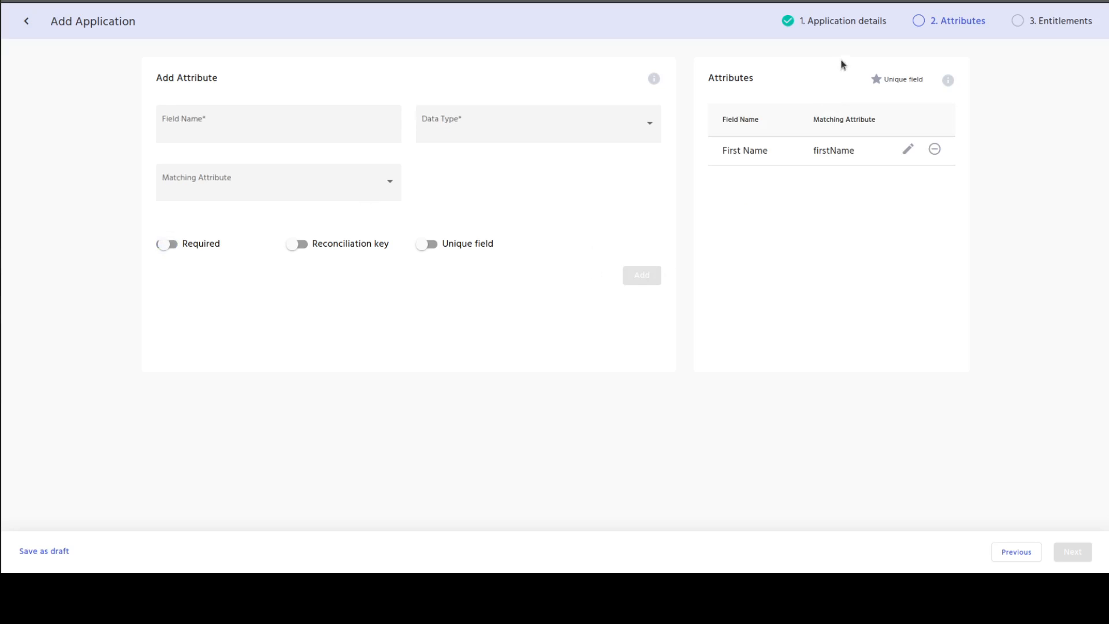
Step: Add a required Last Name attribute with data type String, matched to the Last Name attribute
{"action": "left_click", "coordinate": [226, 129]}
{"action": "type", "text": "L"}
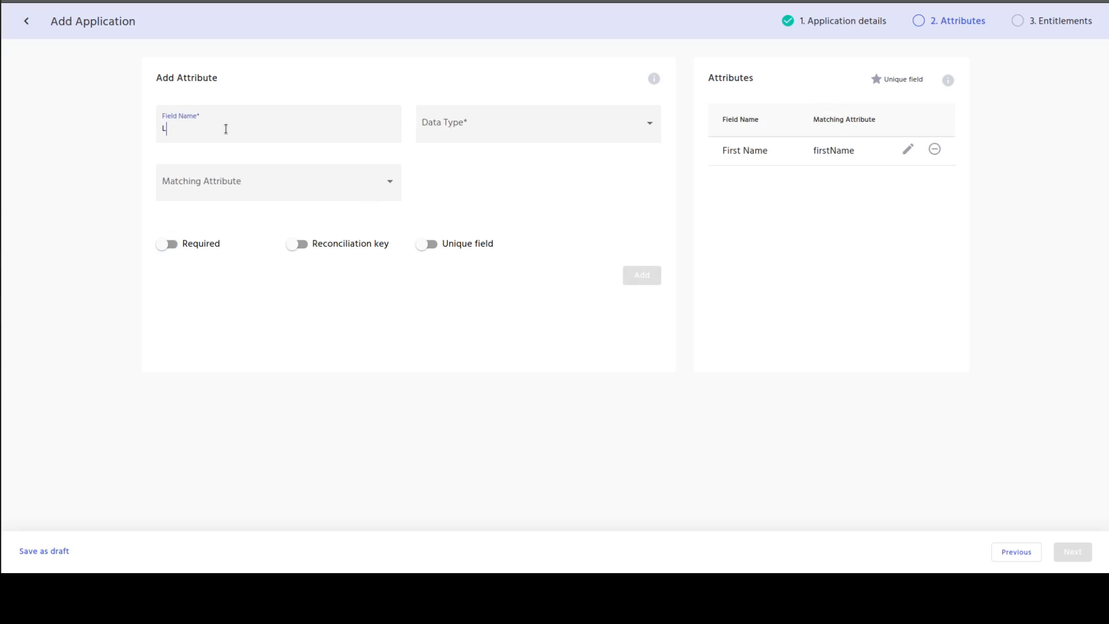
{"action": "type", "text": "ast Namesdouglas"}
{"action": "key", "text": "BackSpace"}
{"action": "key", "text": "BackSpace"}
{"action": "key", "text": "BackSpace"}
{"action": "key", "text": "BackSpace"}
{"action": "key", "text": "BackSpace"}
{"action": "key", "text": "BackSpace"}
{"action": "key", "text": "BackSpace"}
{"action": "key", "text": "BackSpace"}
{"action": "left_click", "coordinate": [492, 122]}
{"action": "left_click", "coordinate": [416, 194]}
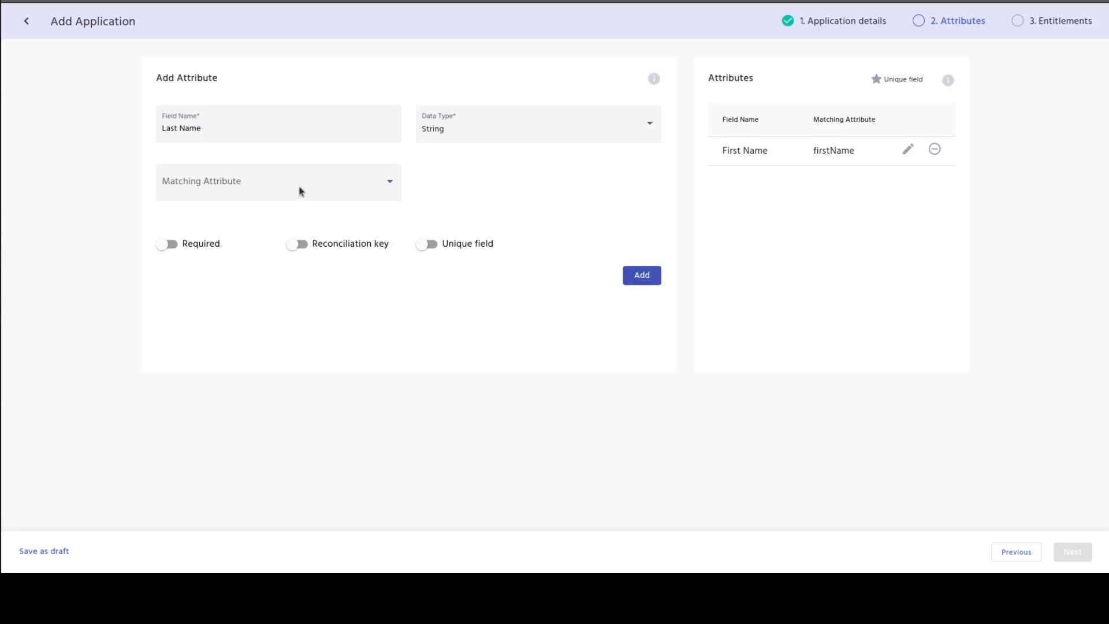
{"action": "left_click", "coordinate": [299, 186]}
{"action": "left_click", "coordinate": [252, 273]}
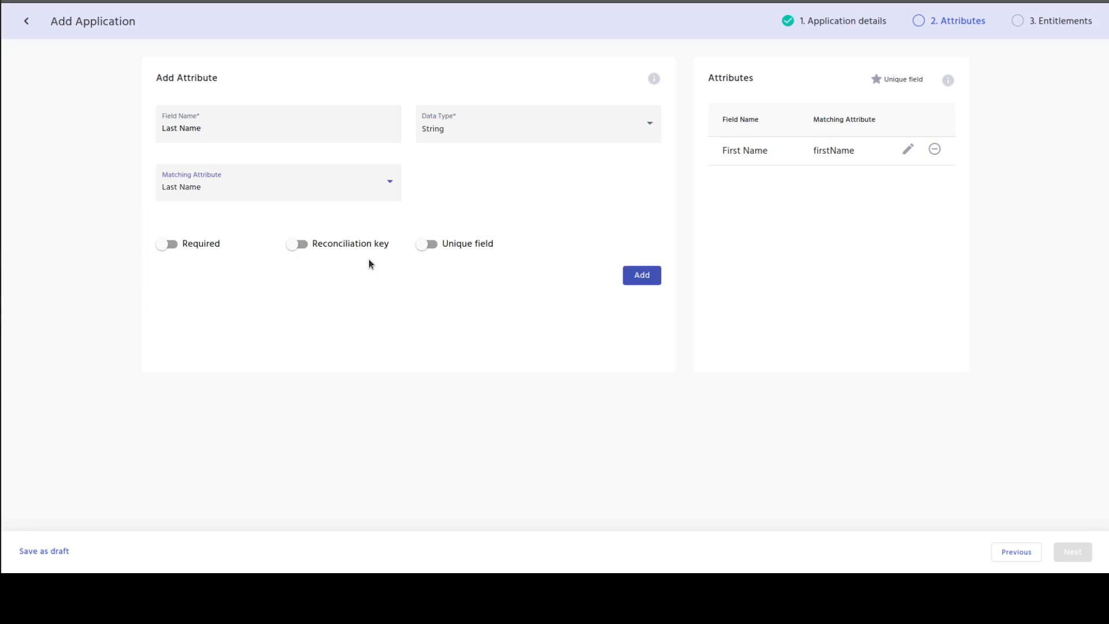
{"action": "left_click", "coordinate": [166, 245]}
{"action": "left_click", "coordinate": [642, 276]}
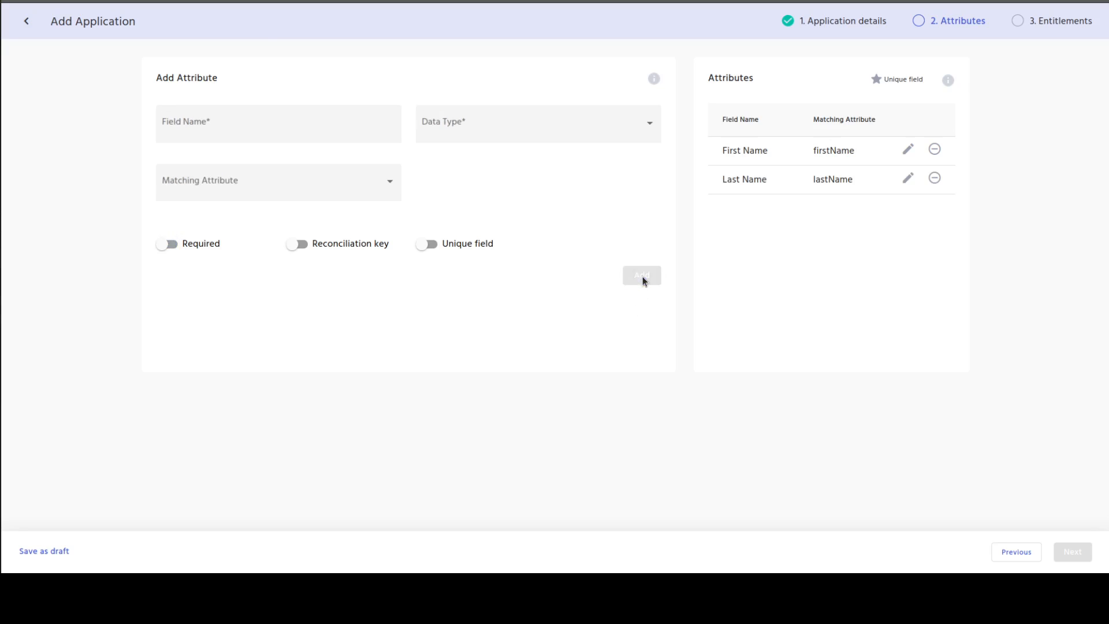
Step: Add a String attribute named User Login matched to User Login, and make it the reconciliation key and unique field
{"action": "left_click", "coordinate": [255, 130]}
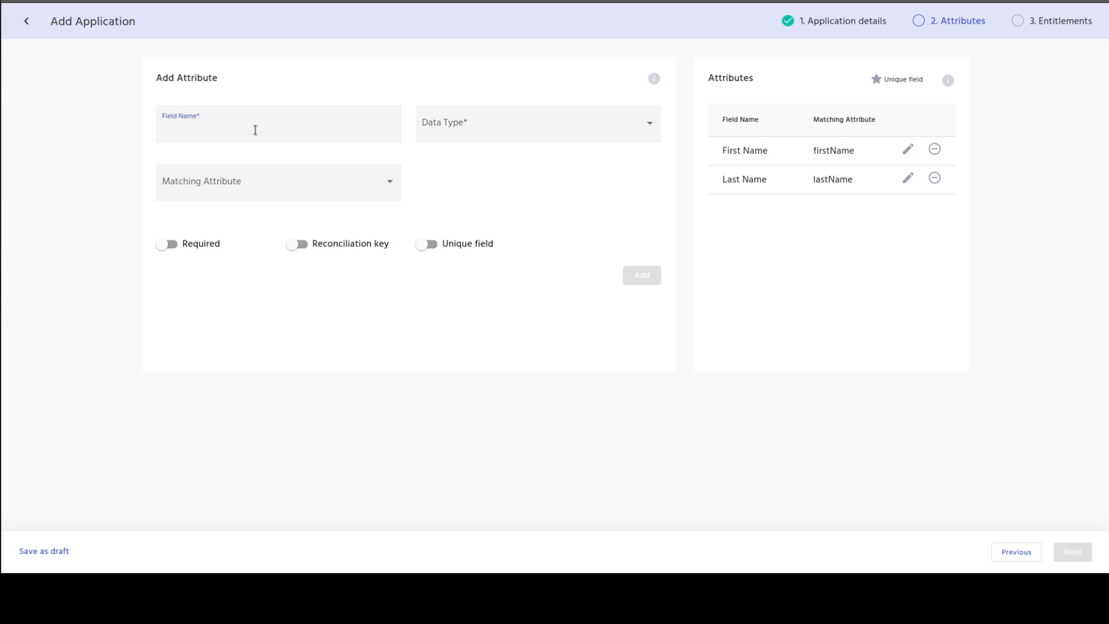
{"action": "type", "text": "User Logins"}
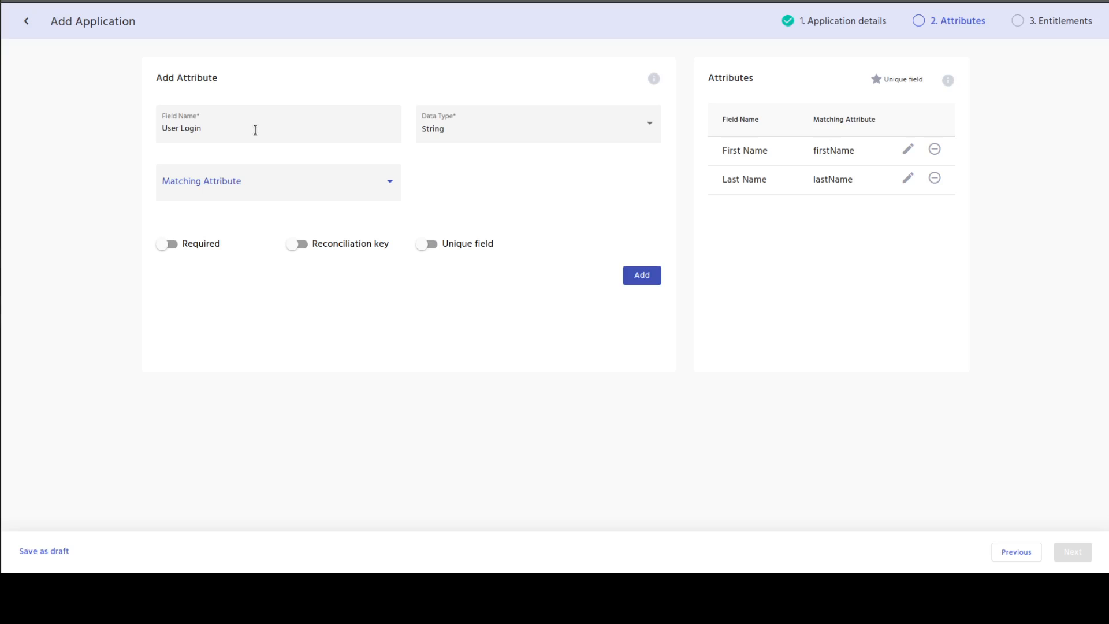
{"action": "type", "text": "u"}
{"action": "key", "text": "Tab"}
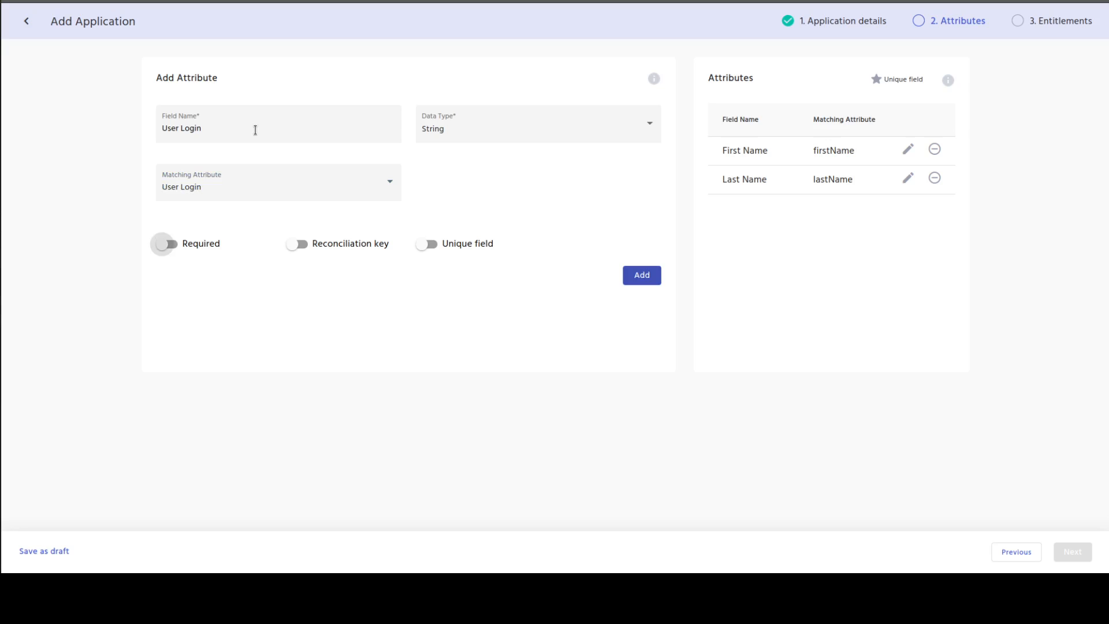
{"action": "key", "text": "Tab"}
{"action": "key", "text": "space"}
{"action": "left_click", "coordinate": [485, 252]}
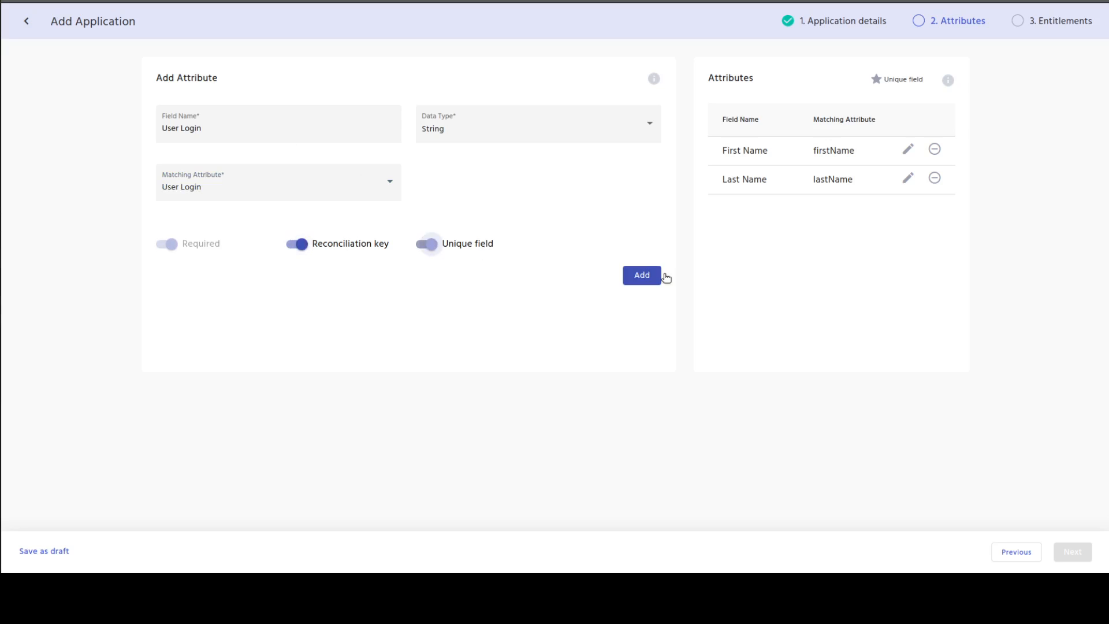
{"action": "left_click", "coordinate": [653, 276]}
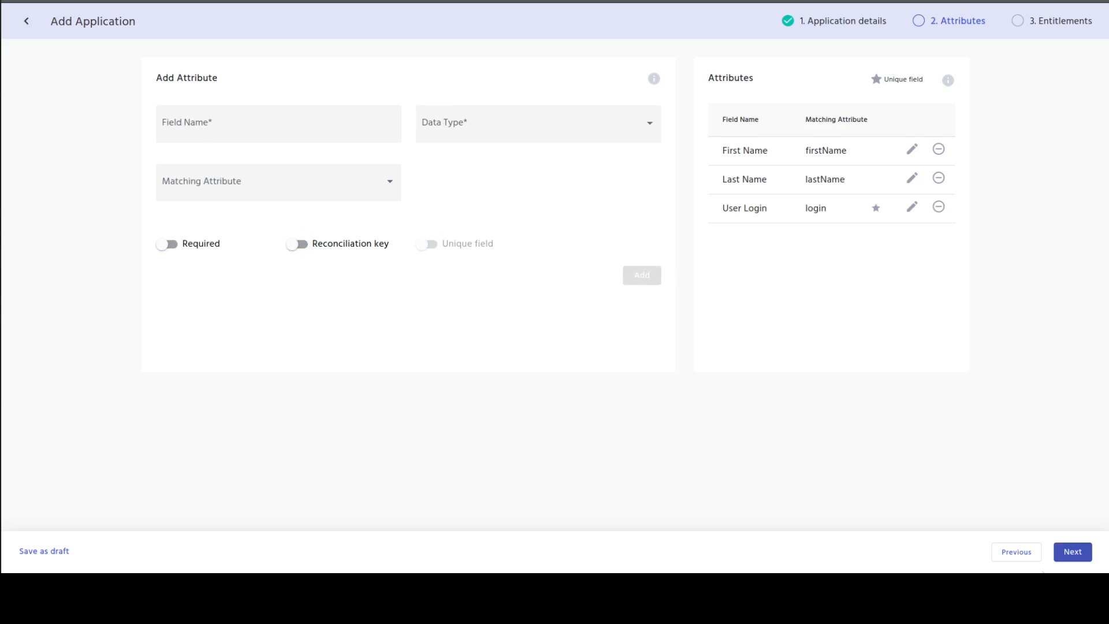
Step: Continue without adding entitlements and submit the application with the reason: need to add new application "Premier Viewer"
{"action": "left_click", "coordinate": [1067, 552]}
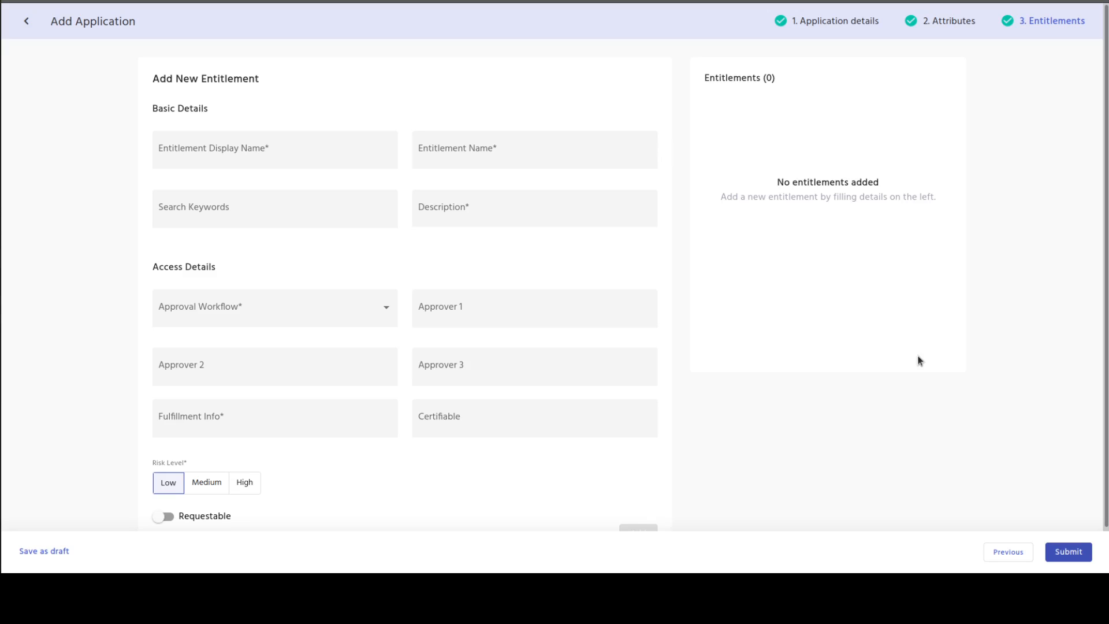
{"action": "left_click", "coordinate": [1068, 552]}
{"action": "left_click", "coordinate": [687, 542]}
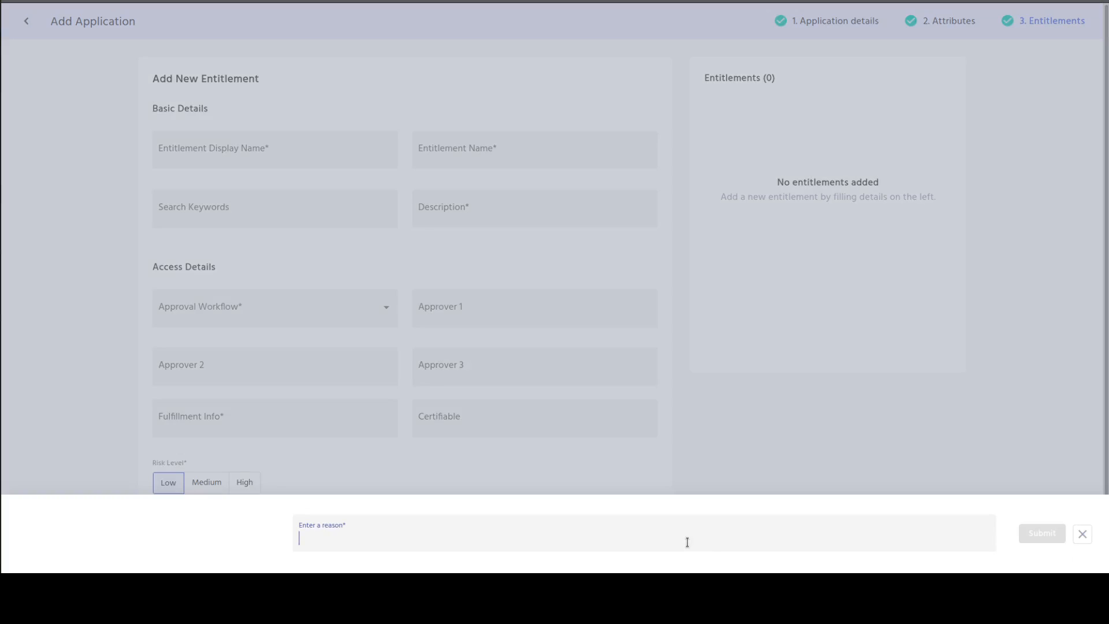
{"action": "type", "text": "need to add"}
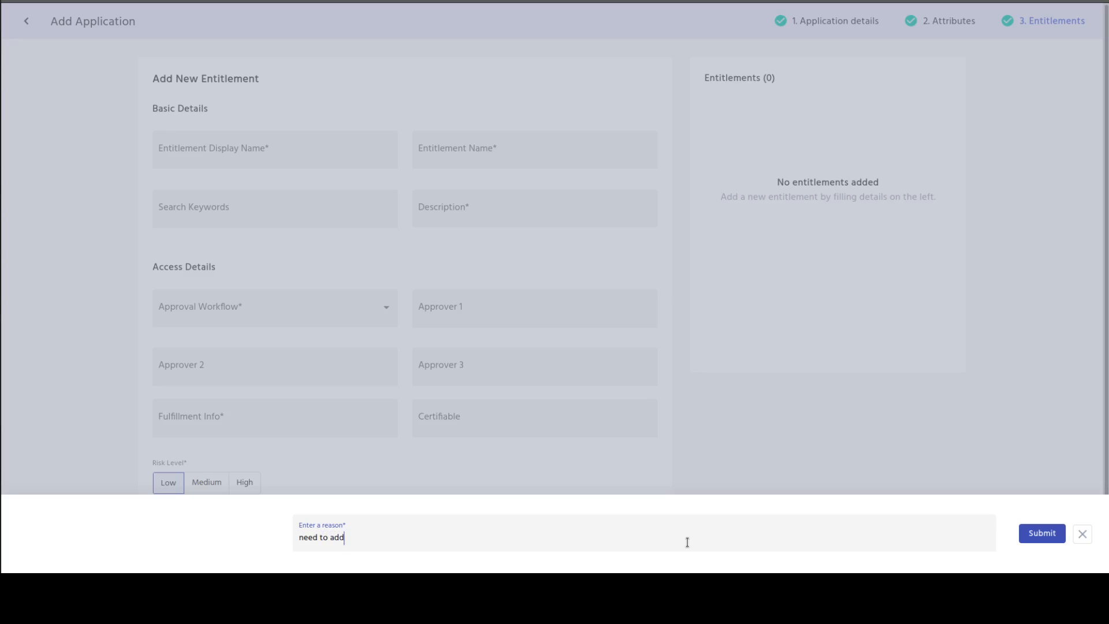
{"action": "type", "text": " new appliation \"Premier Viewer\""}
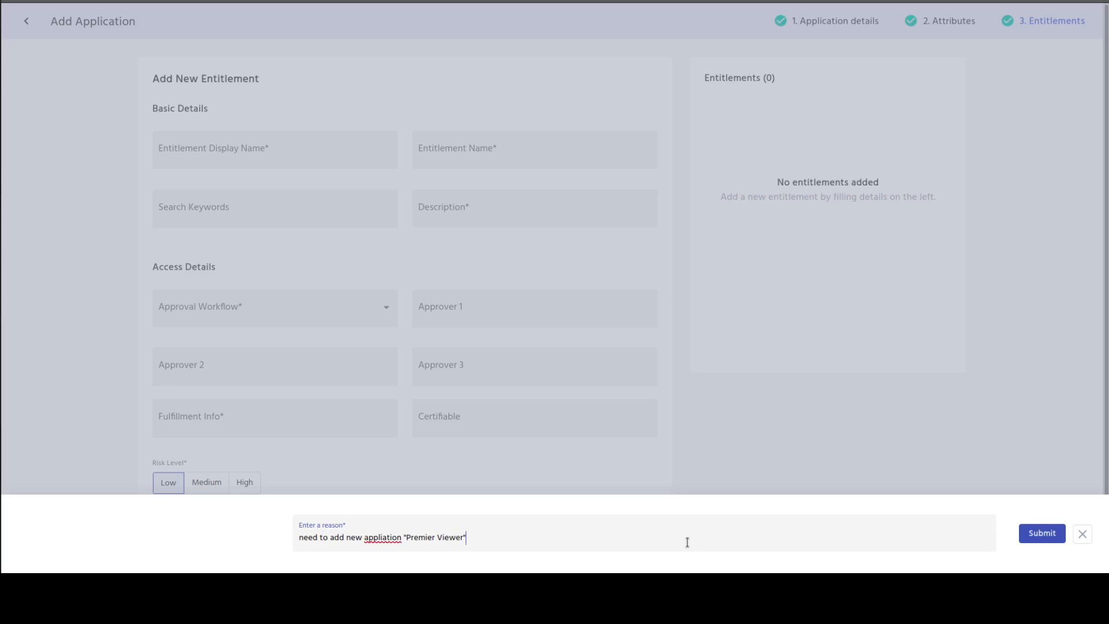
{"action": "right_click", "coordinate": [383, 537]}
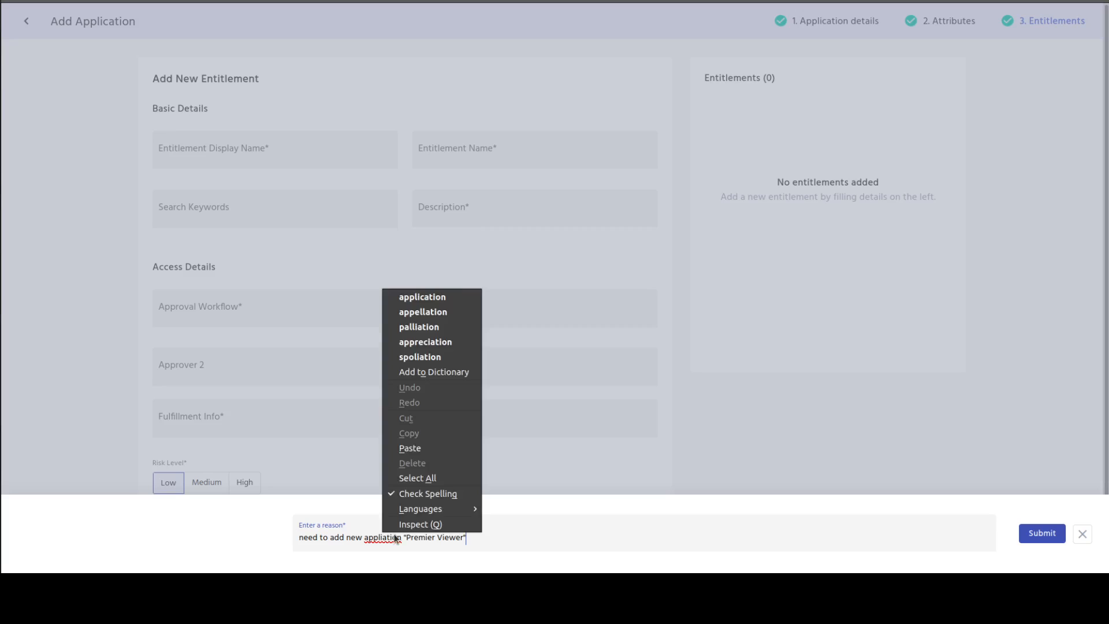
{"action": "left_click", "coordinate": [454, 299]}
{"action": "left_click_drag", "start_coordinate": [507, 543], "coordinate": [280, 518]}
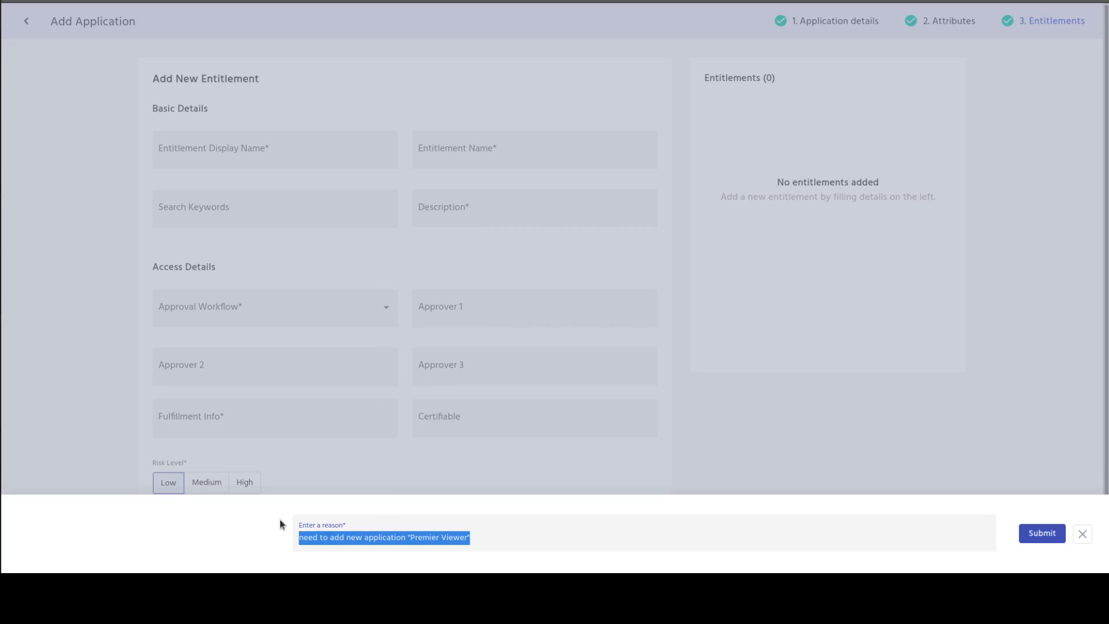
{"action": "left_click", "coordinate": [1035, 532]}
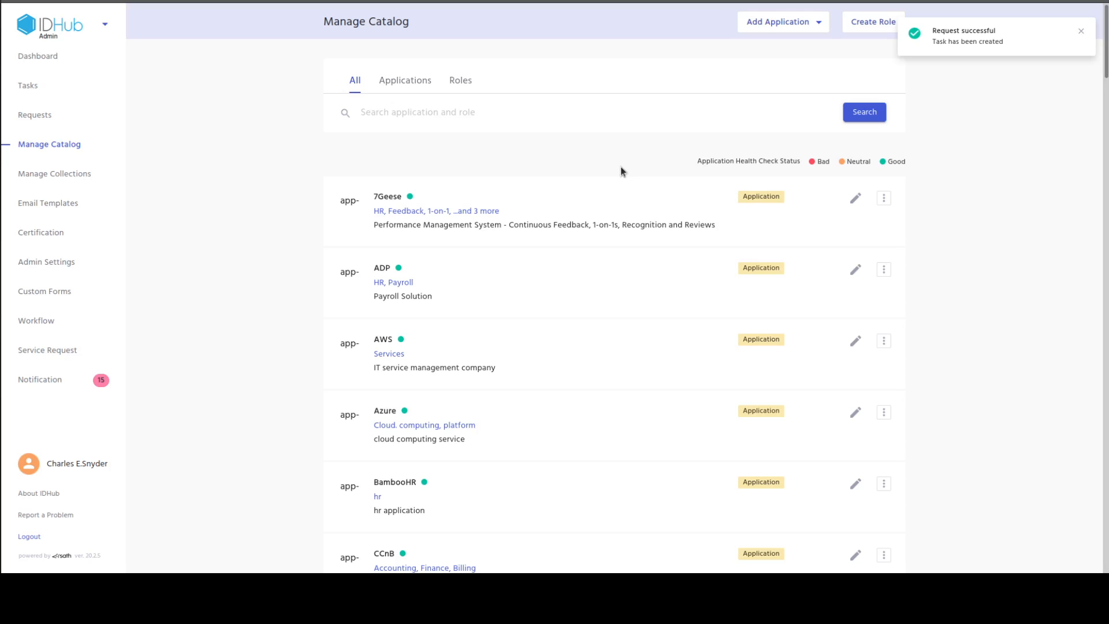
Step: Open the submitted Premier Viewer request and check who its approval is assigned to
{"action": "left_click", "coordinate": [38, 115]}
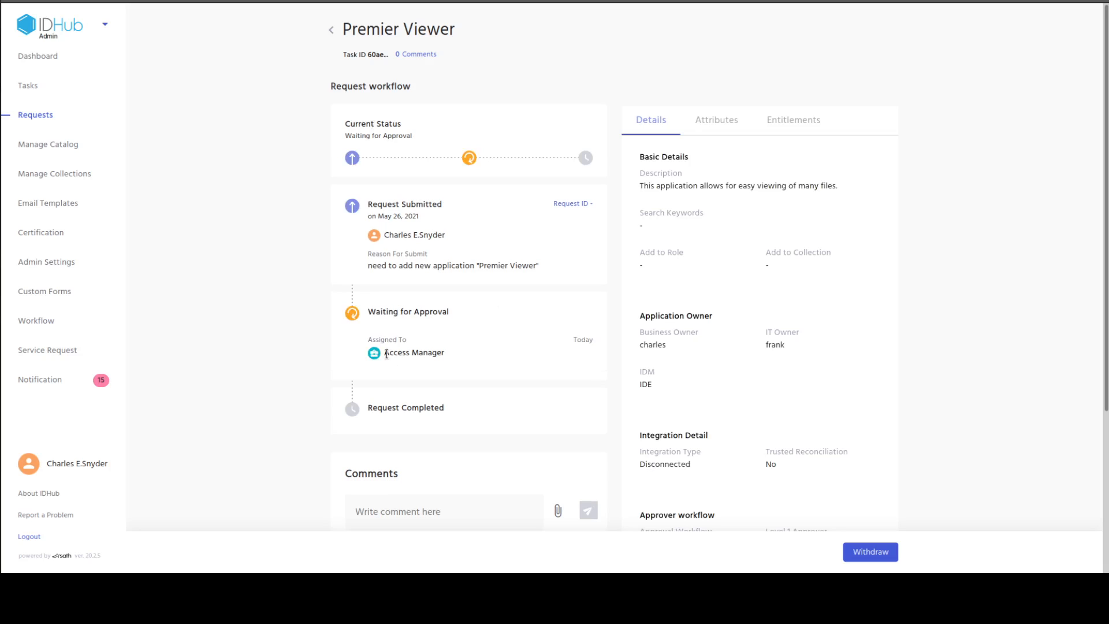
{"action": "left_click_drag", "start_coordinate": [386, 354], "coordinate": [444, 354]}
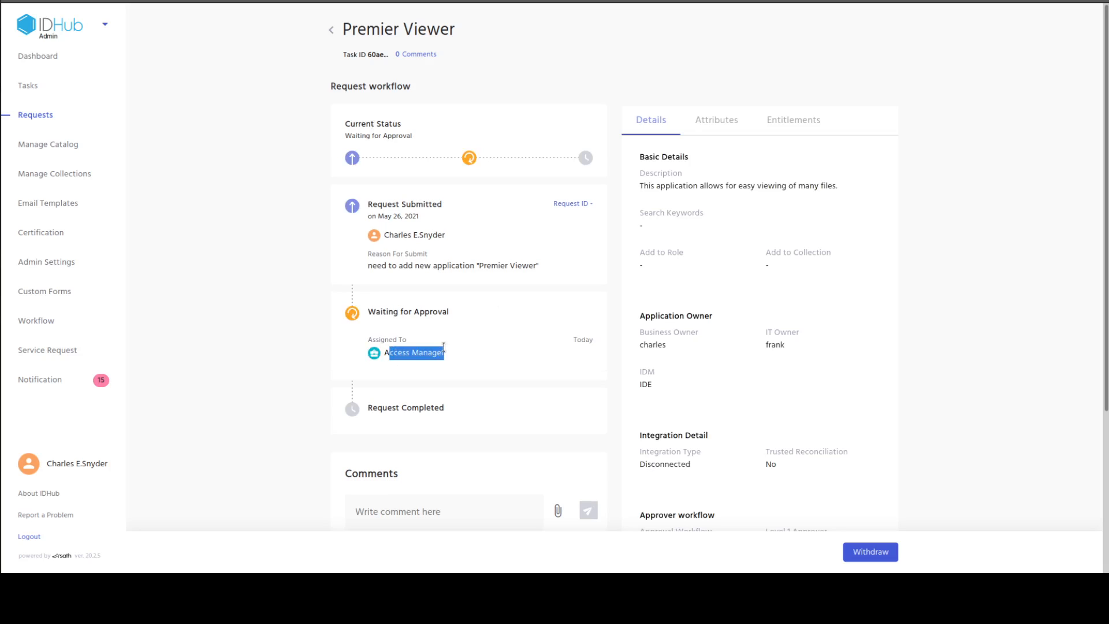
{"action": "left_click", "coordinate": [934, 373]}
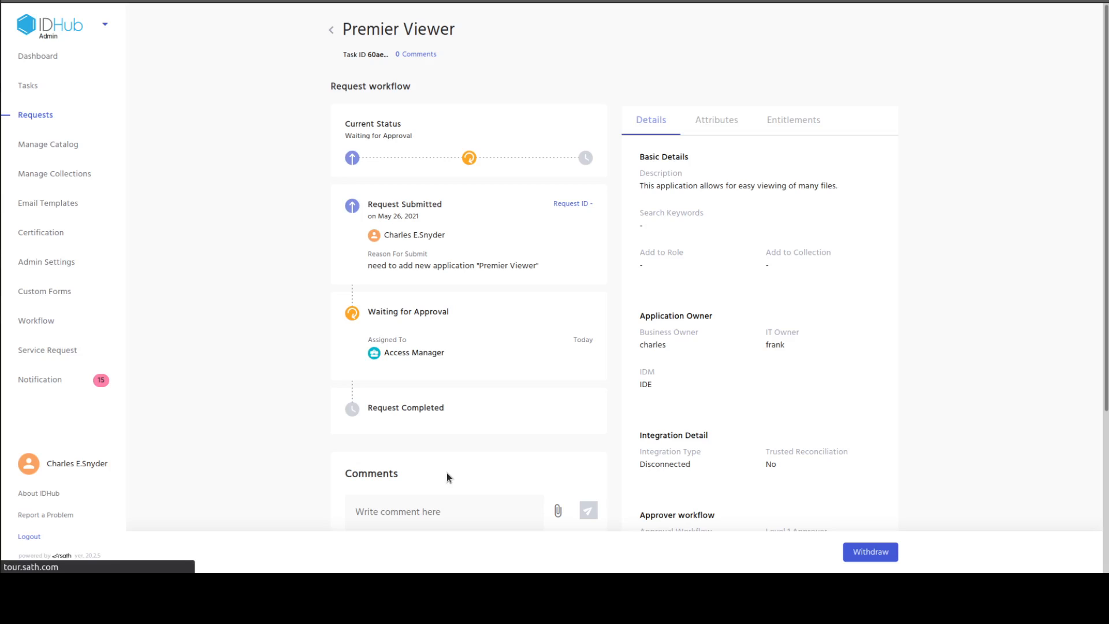
Step: Log in to the approver's account with that user's username and saved password
{"action": "left_click", "coordinate": [571, 185]}
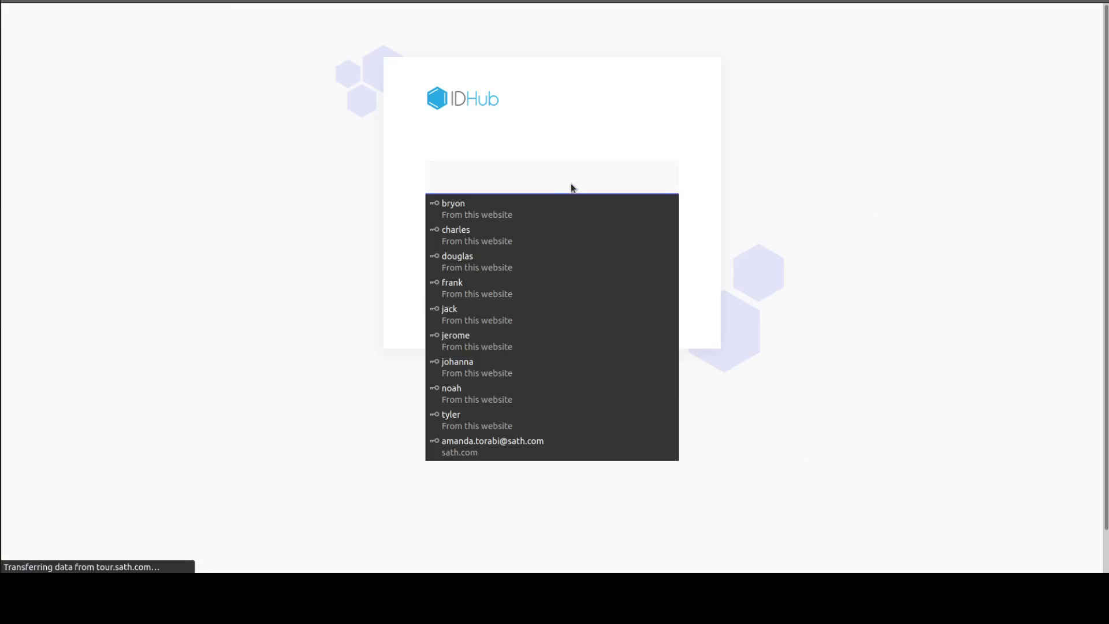
{"action": "type", "text": "jerome"}
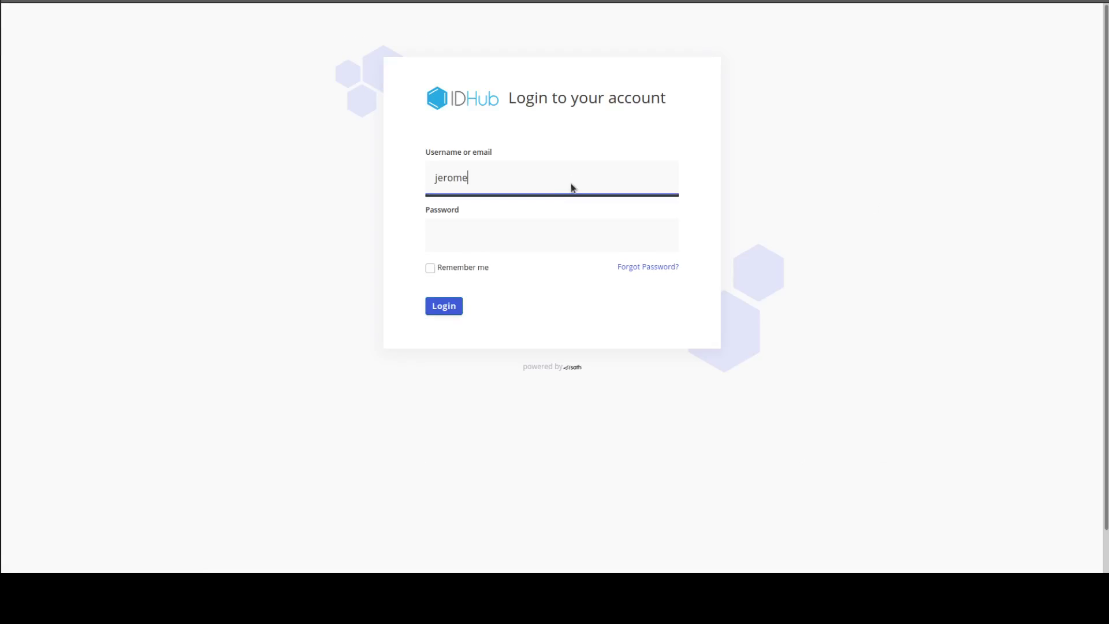
{"action": "left_click", "coordinate": [533, 212]}
{"action": "left_click", "coordinate": [449, 310]}
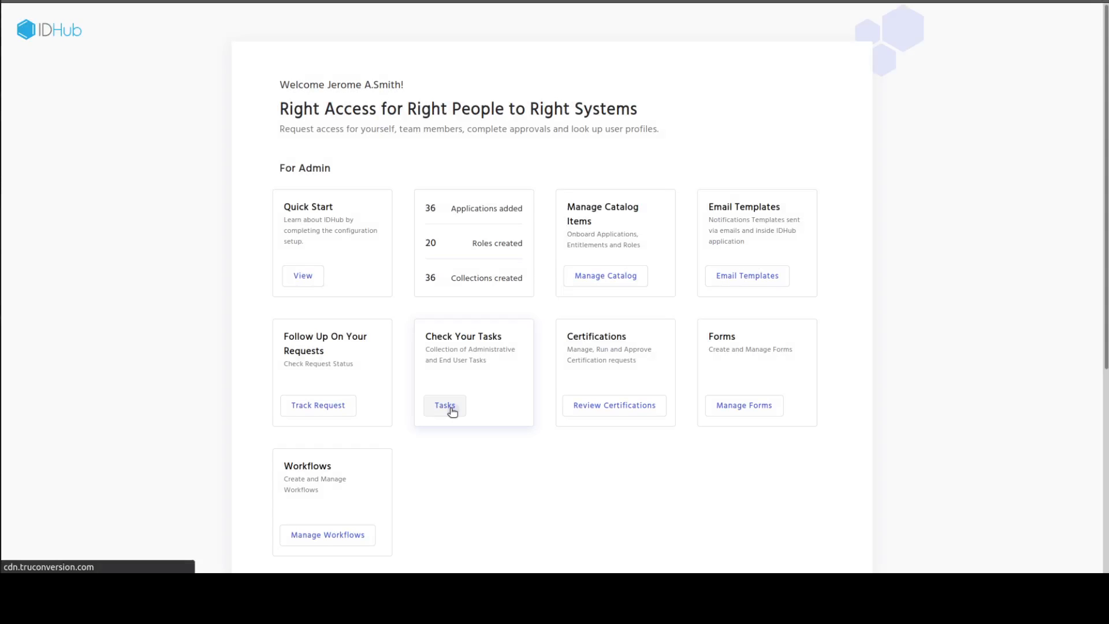
Step: Open the New Application Request - Premier Viewer task and review its details, attributes and entitlements
{"action": "left_click", "coordinate": [446, 406]}
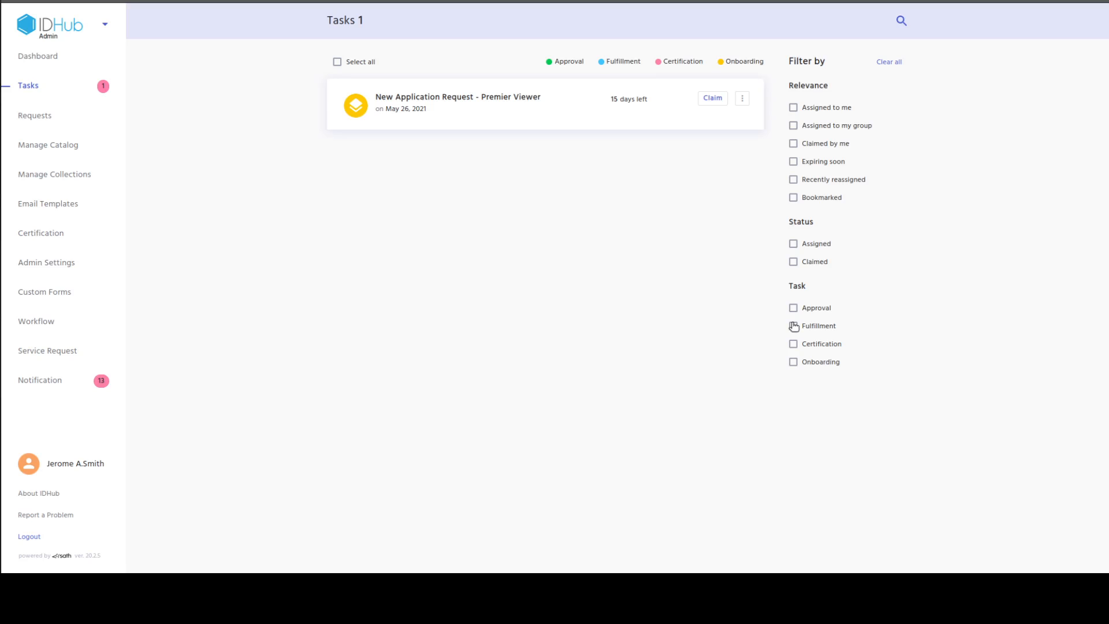
{"action": "left_click", "coordinate": [532, 115]}
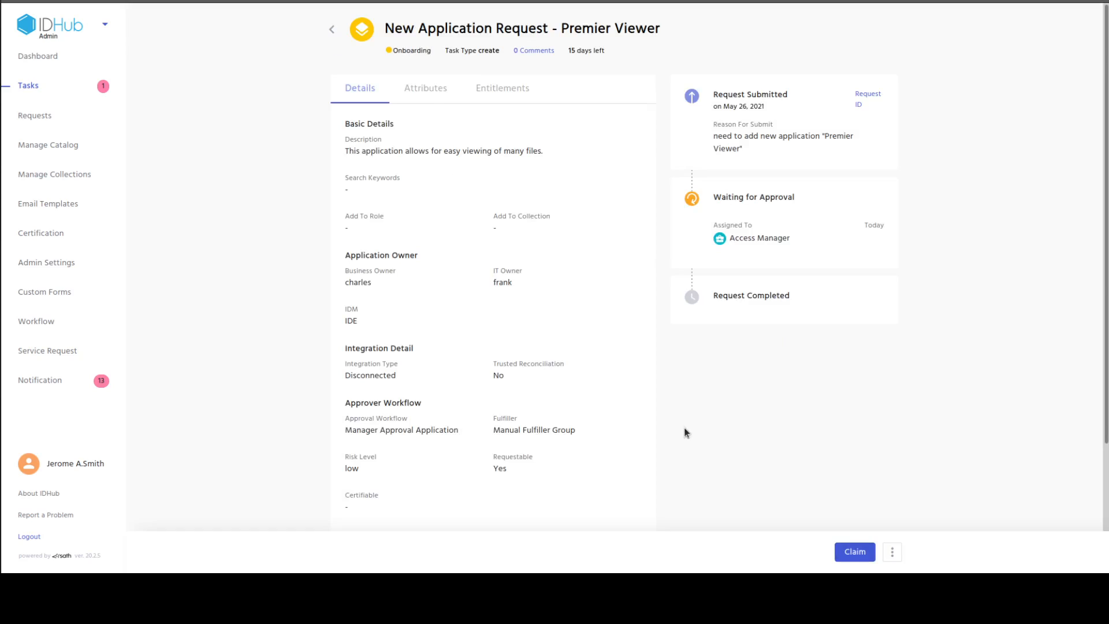
{"action": "left_click", "coordinate": [423, 90]}
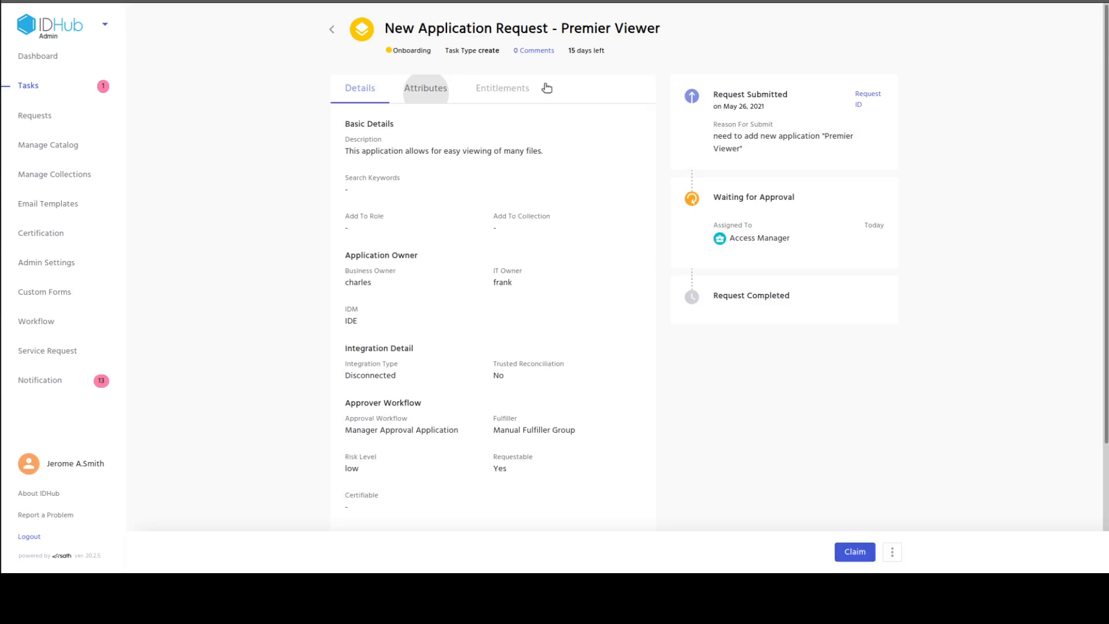
{"action": "left_click", "coordinate": [543, 88]}
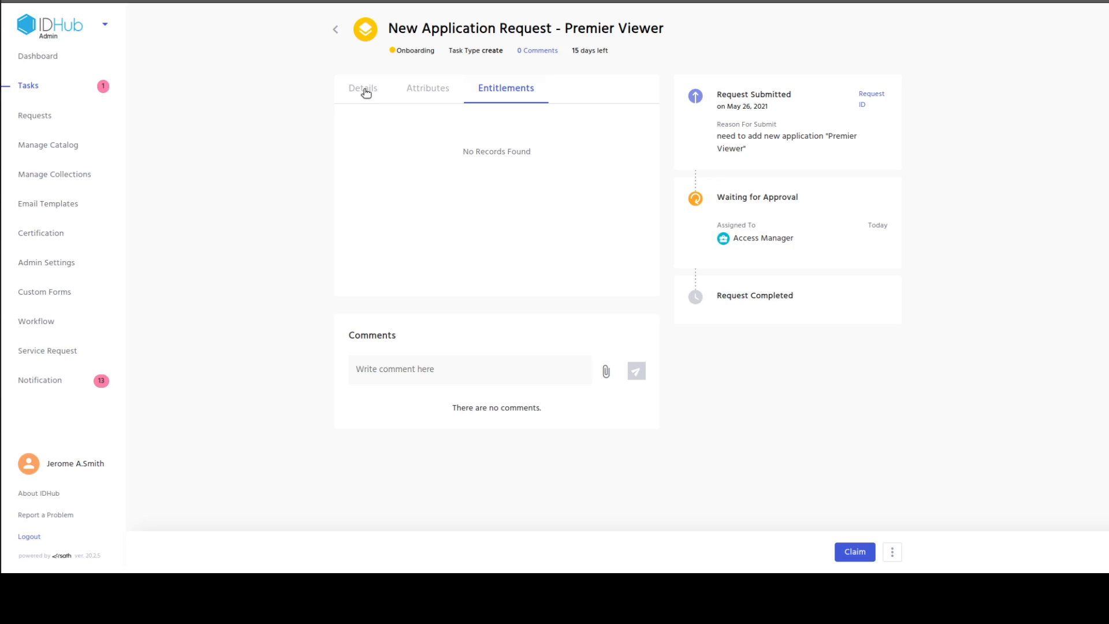
{"action": "left_click", "coordinate": [365, 91]}
Step: Claim the Premier Viewer onboarding task with the reason "claiming task"
{"action": "left_click", "coordinate": [854, 551]}
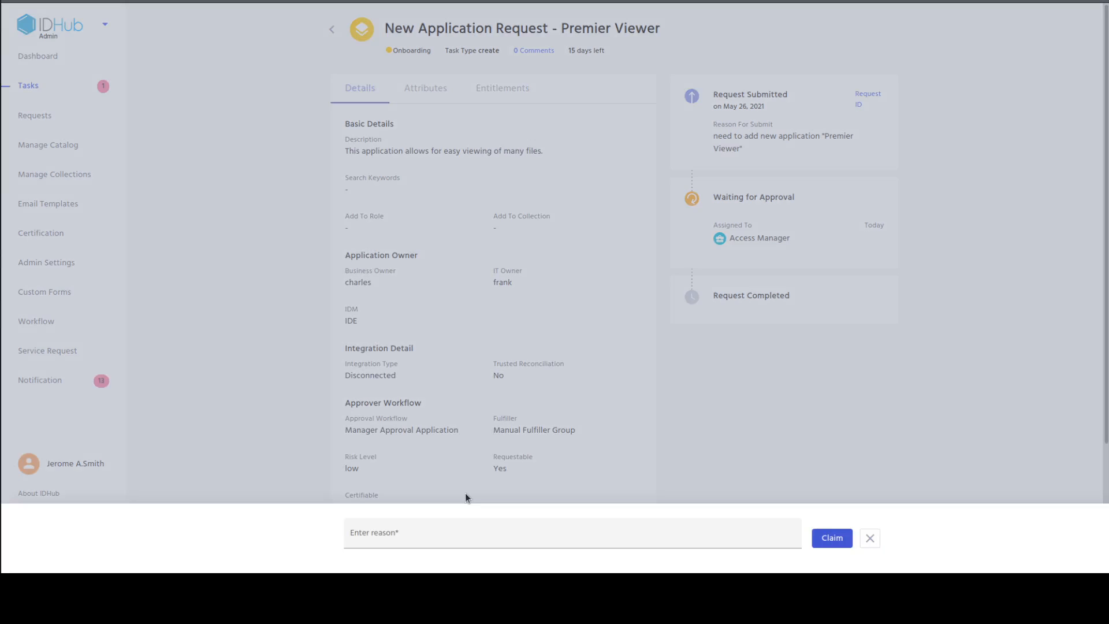
{"action": "left_click", "coordinate": [446, 537]}
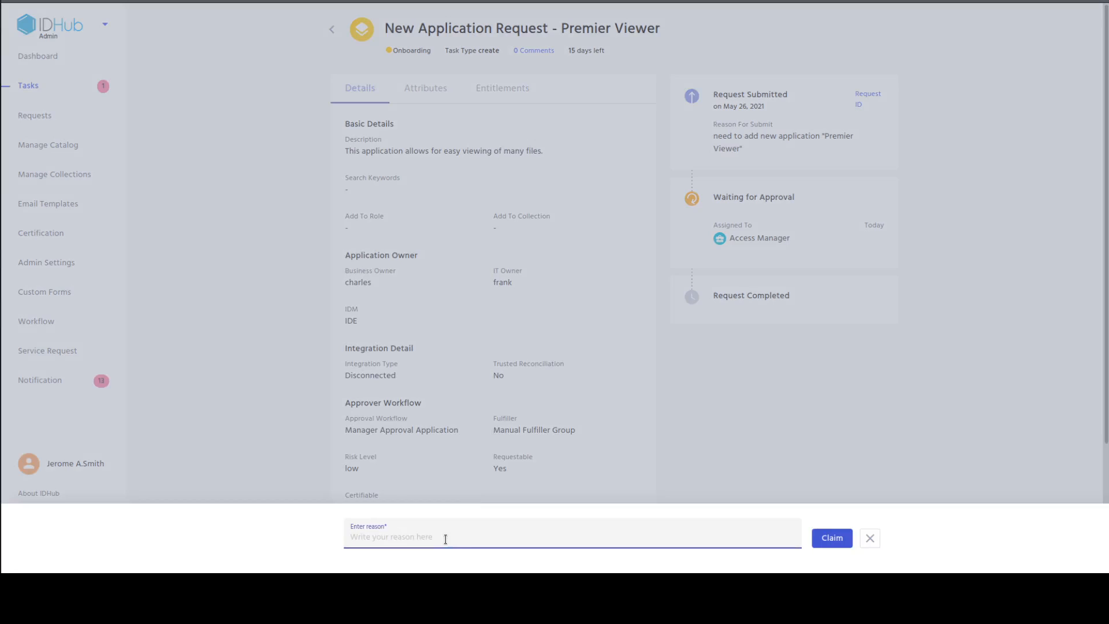
{"action": "type", "text": "claiming ta"}
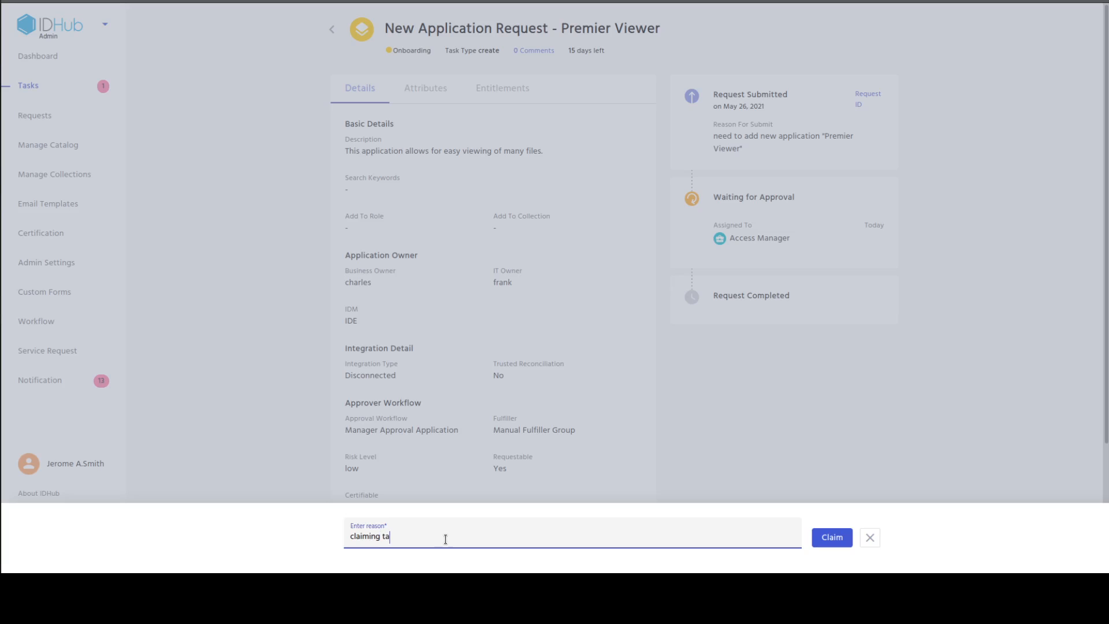
{"action": "type", "text": "sk"}
{"action": "left_click", "coordinate": [832, 538]}
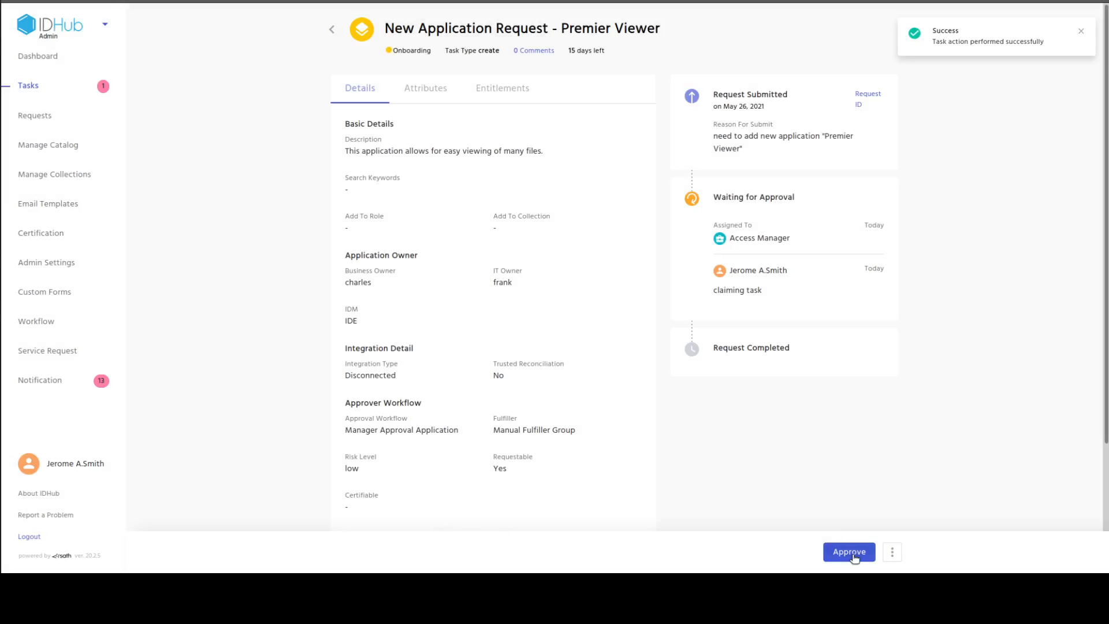
Step: Approve the Premier Viewer onboarding task with the reason "approving this application"
{"action": "left_click", "coordinate": [850, 553]}
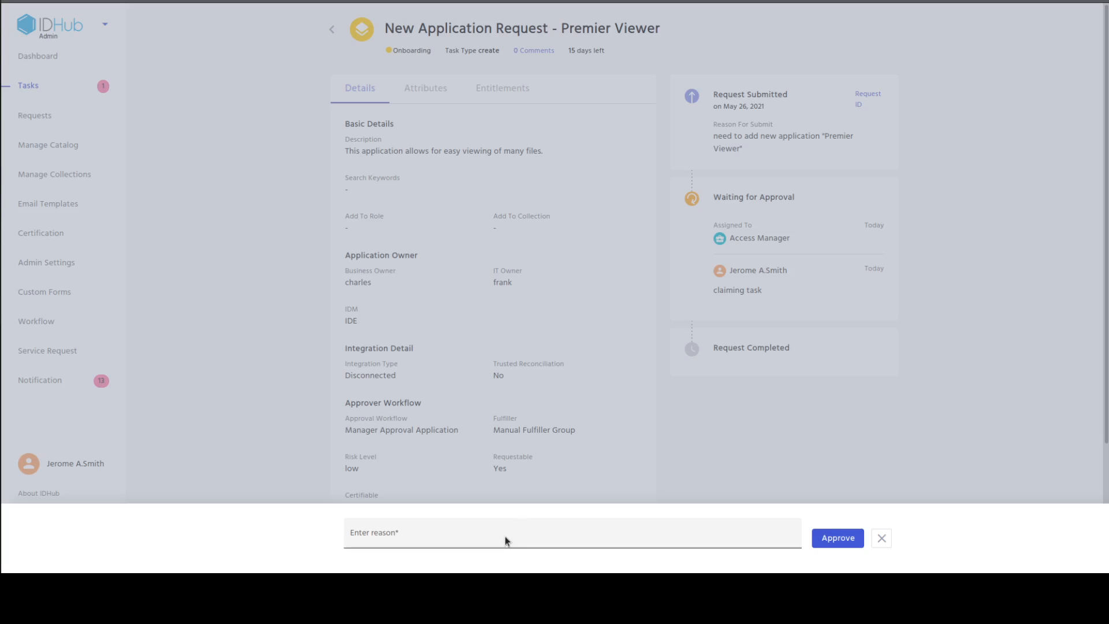
{"action": "left_click", "coordinate": [504, 538]}
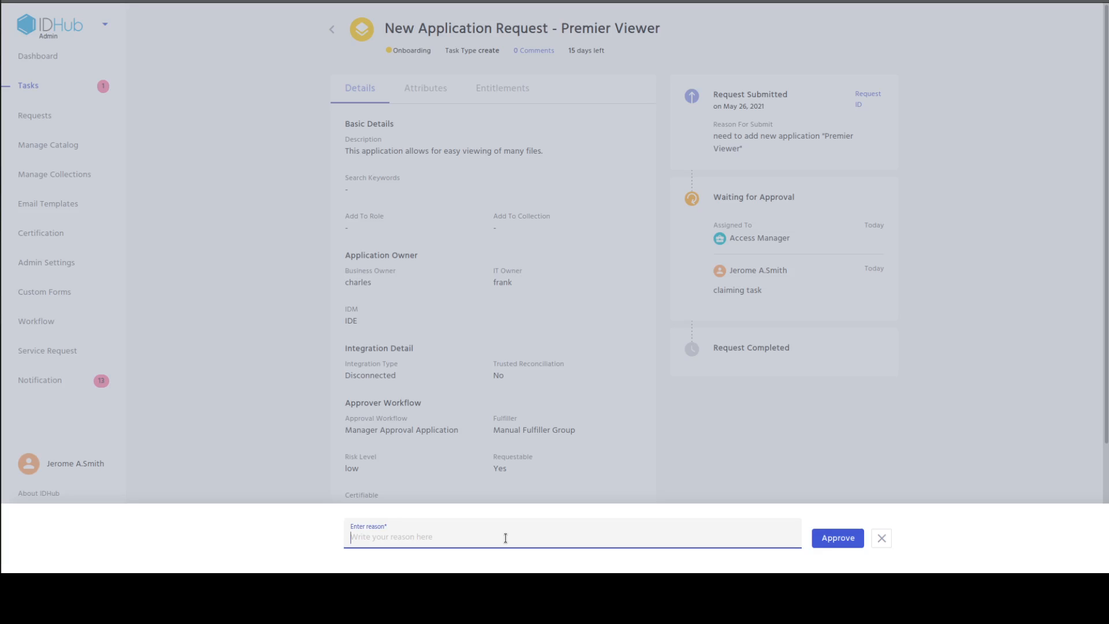
{"action": "type", "text": "approving t"}
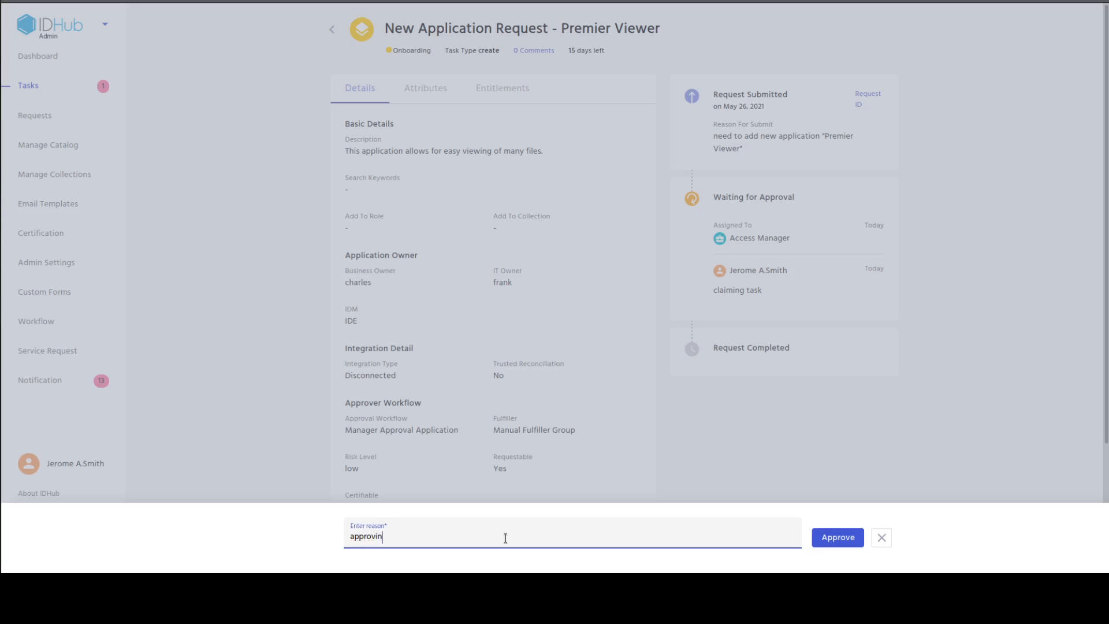
{"action": "type", "text": "his application"}
{"action": "left_click", "coordinate": [843, 536]}
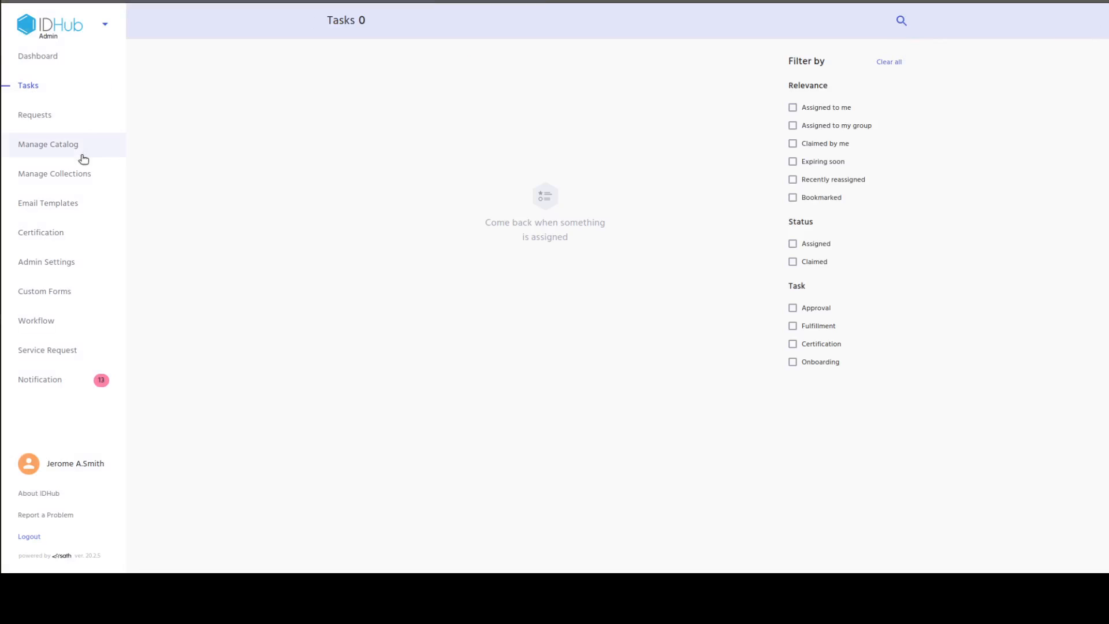
Step: Switch to the User App and search the catalog's applications for "Premier"
{"action": "left_click", "coordinate": [105, 24]}
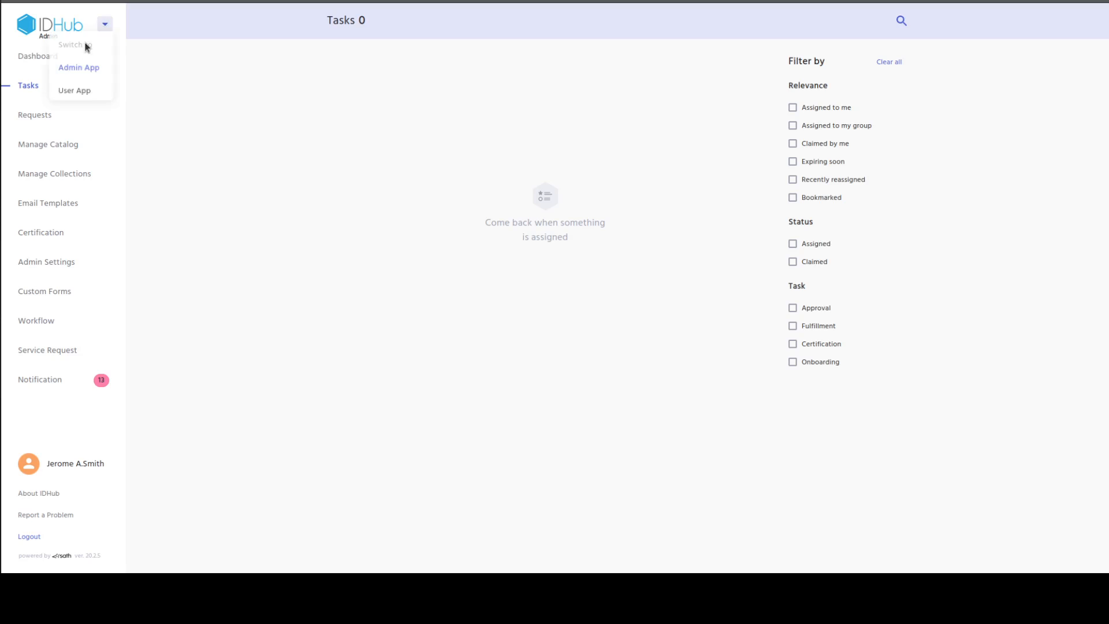
{"action": "left_click", "coordinate": [63, 93]}
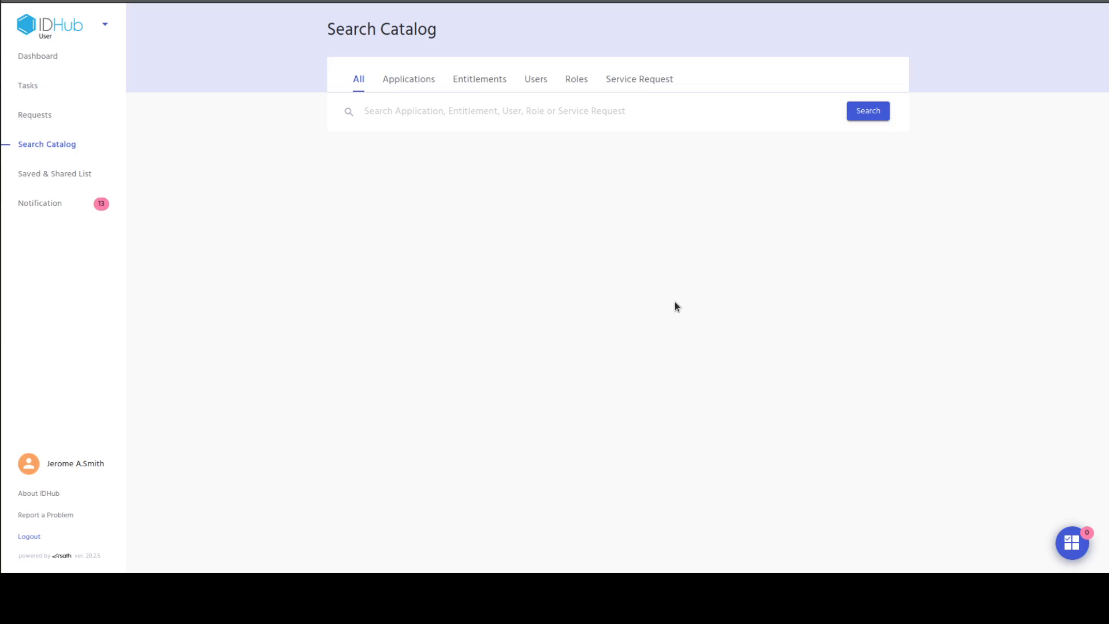
{"action": "left_click", "coordinate": [405, 81]}
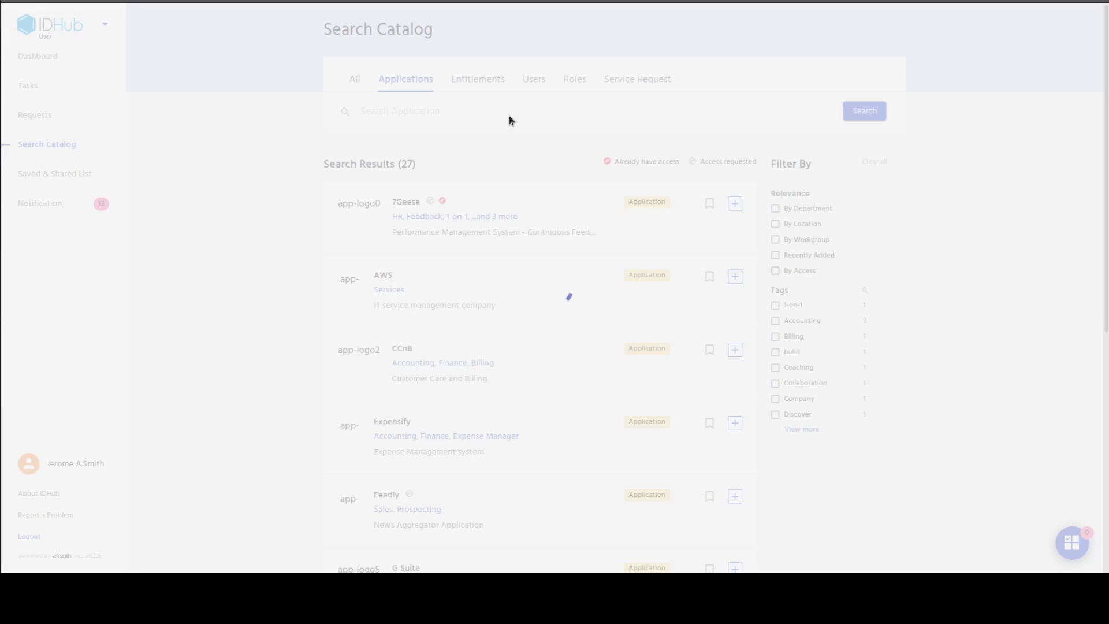
{"action": "type", "text": "Premier"}
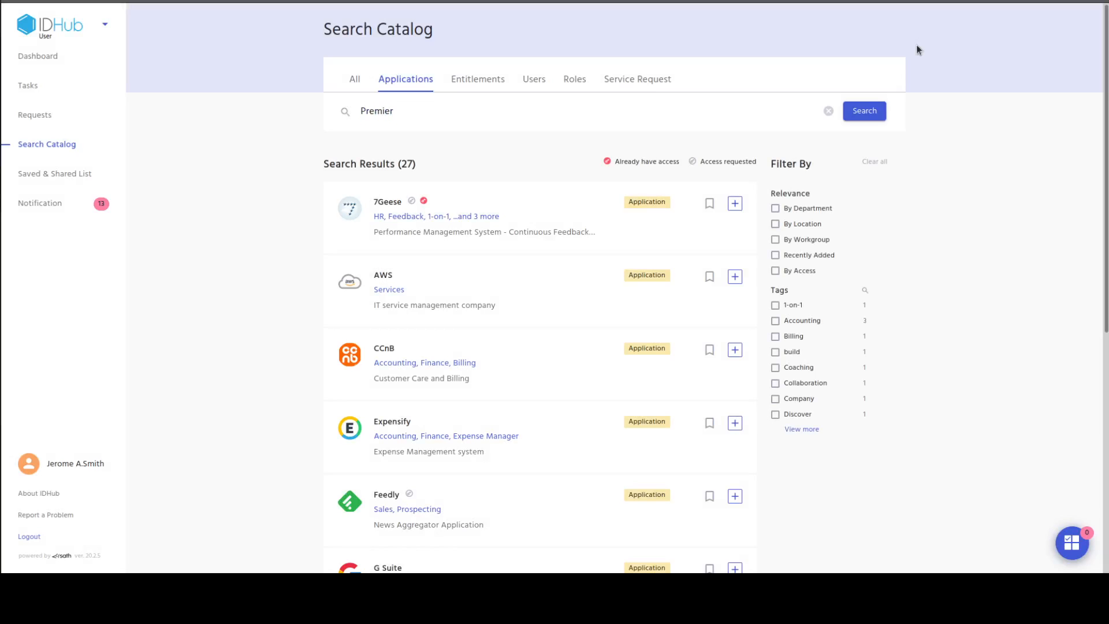
{"action": "left_click", "coordinate": [878, 111]}
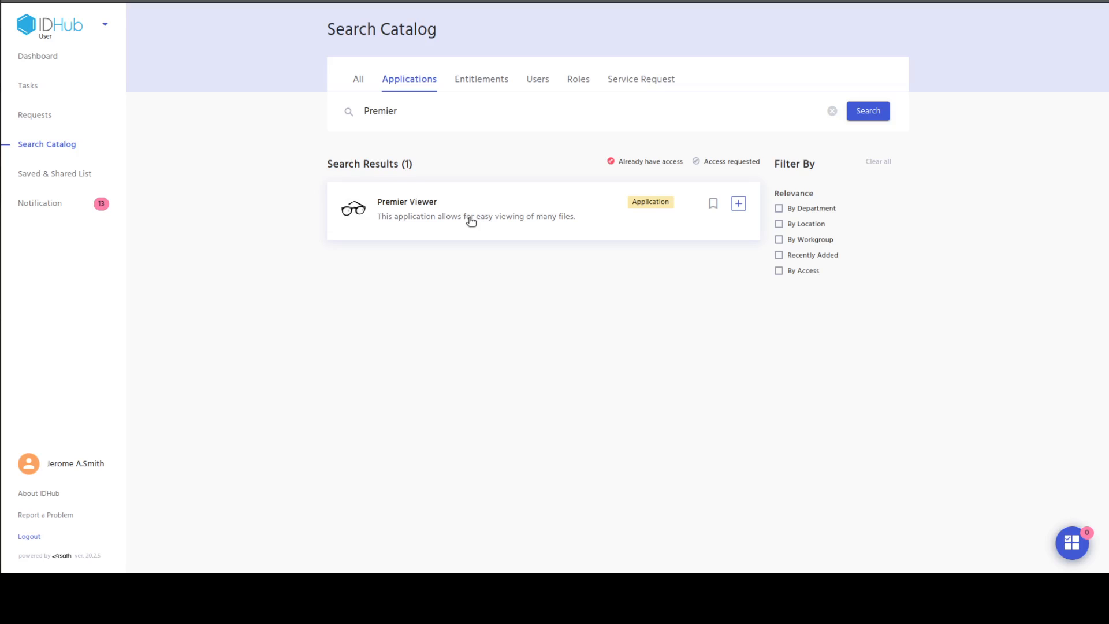
Step: Open the Premier Viewer catalog entry, review its details, members with access and entitlements, and close it
{"action": "left_click", "coordinate": [472, 221]}
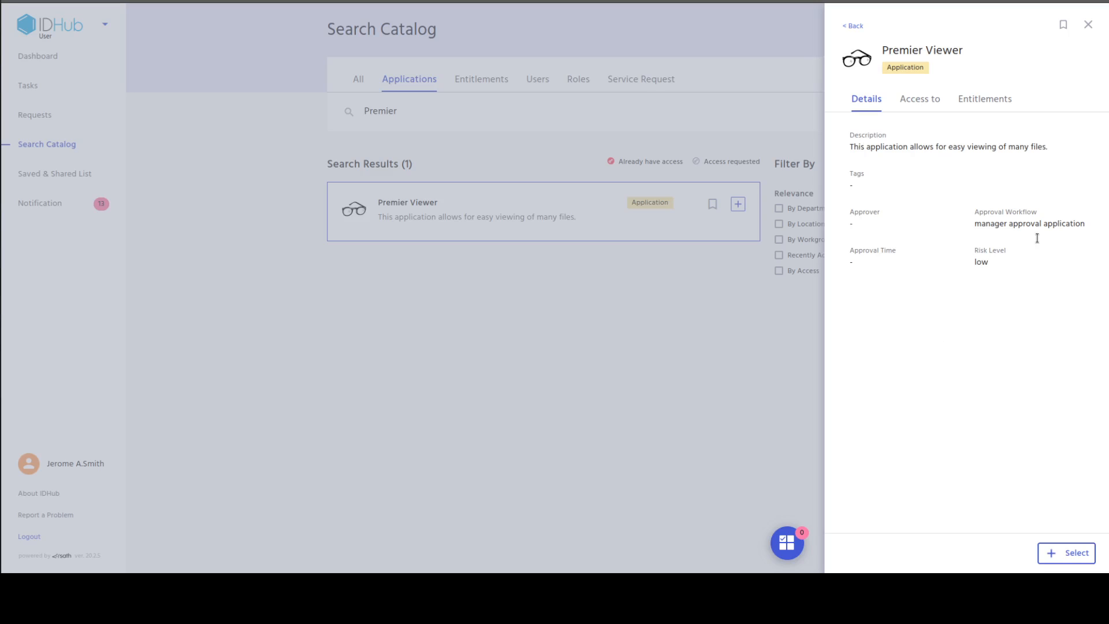
{"action": "left_click", "coordinate": [919, 98]}
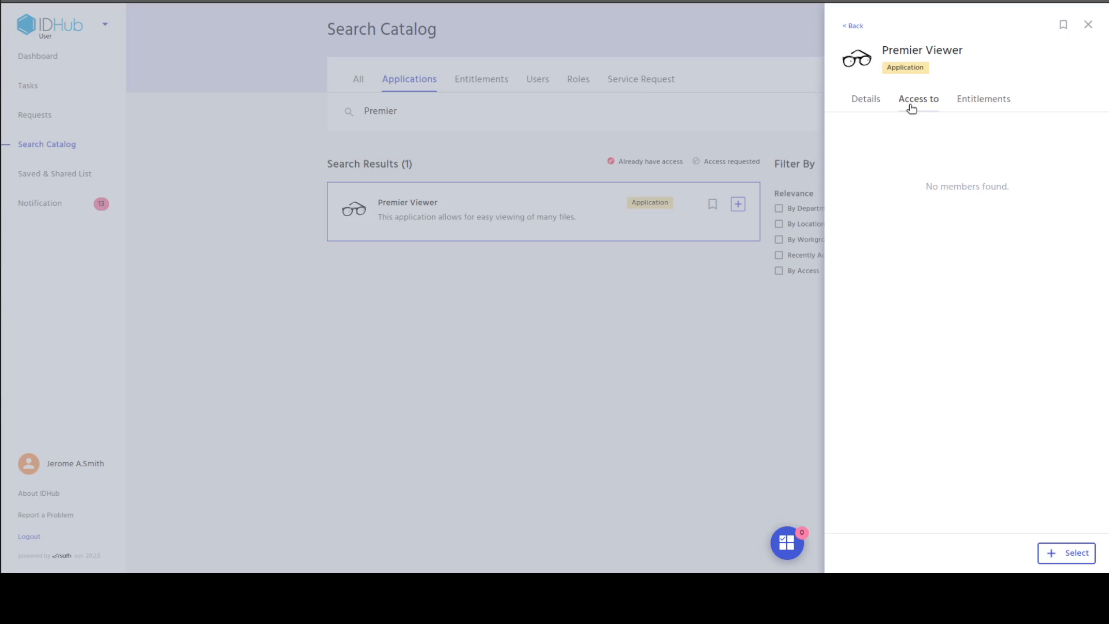
{"action": "left_click", "coordinate": [1001, 108]}
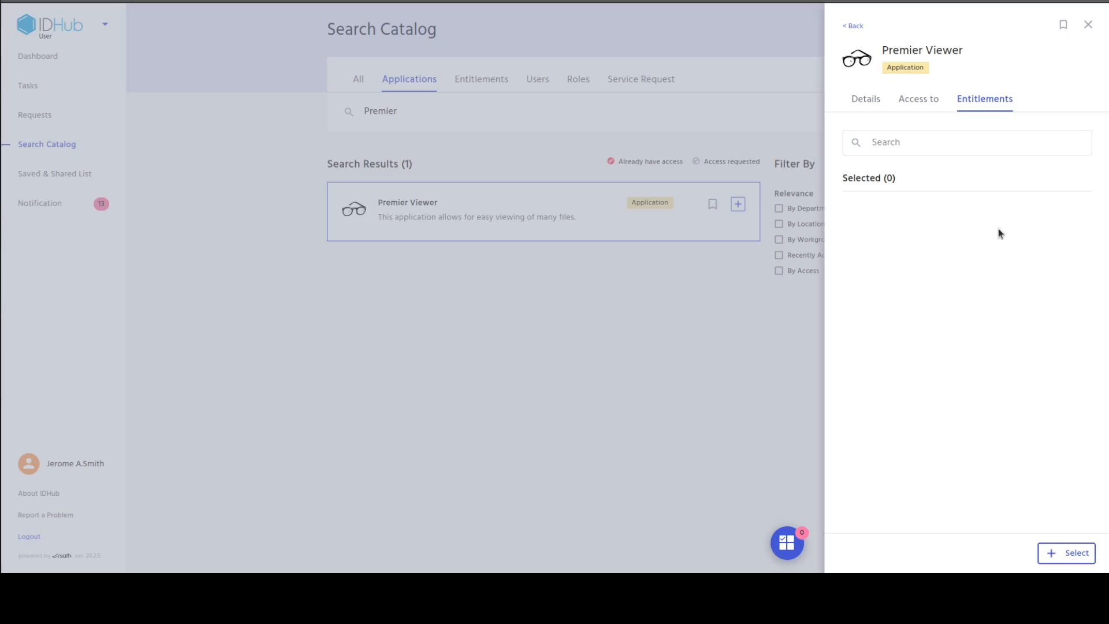
{"action": "left_click", "coordinate": [1089, 23]}
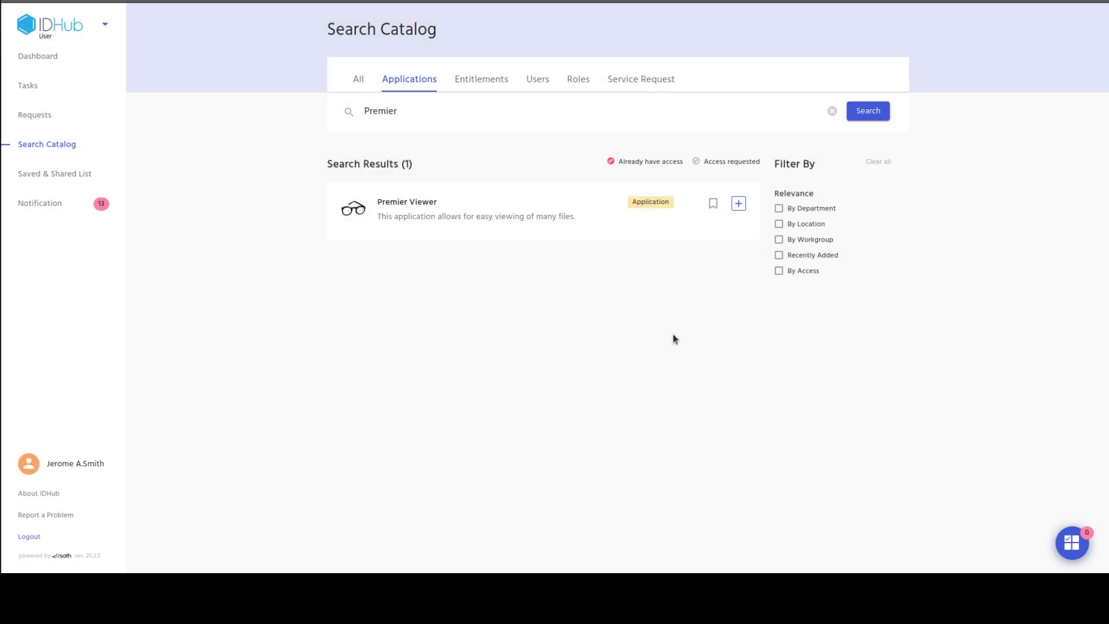
Step: Log out of the approver's account and dismiss the saved login suggestions
{"action": "left_click", "coordinate": [30, 536]}
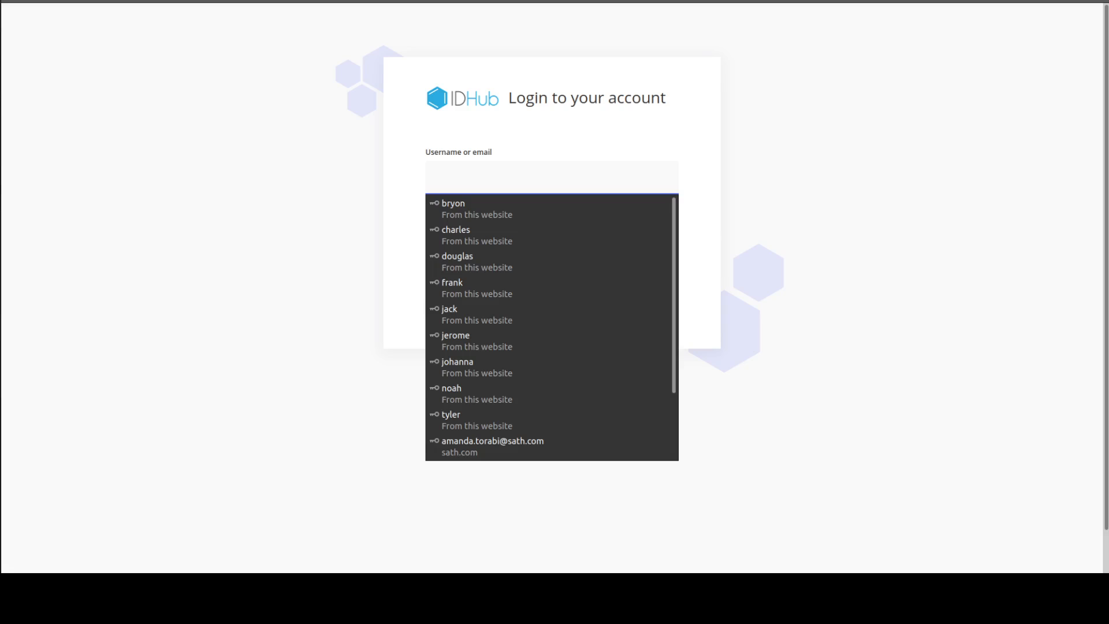
{"action": "key", "text": "Escape"}
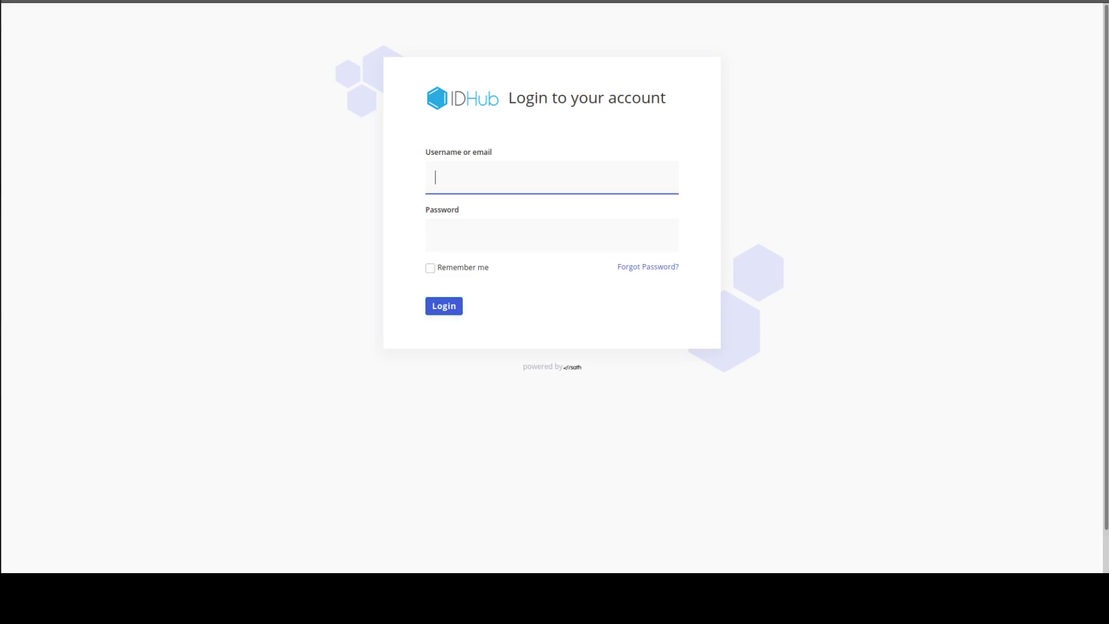